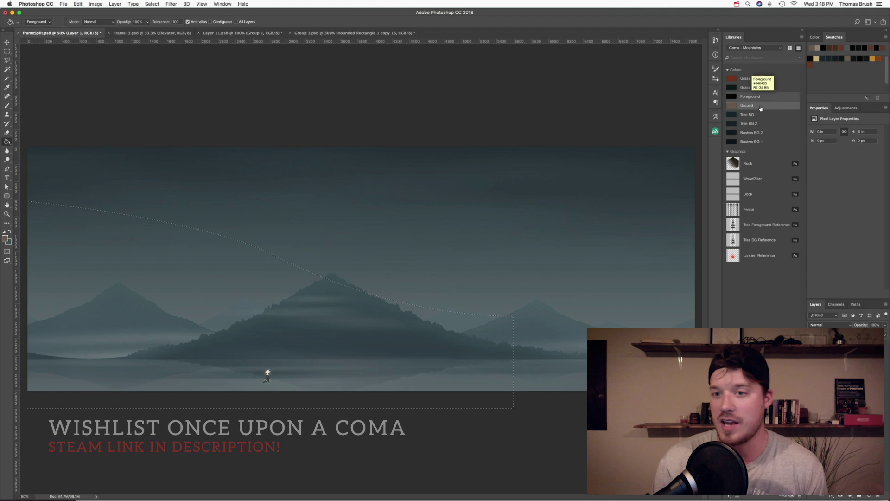
- Fill the hill selection with the Ground swatch colour
key(g)
click(501, 363)
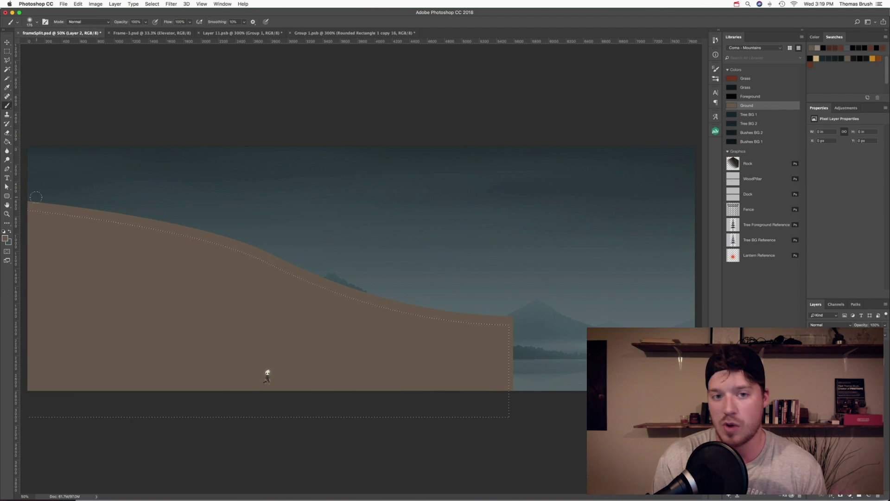
- Paint soft Bushes BG 1 shading along the upper edge of the offset hill selection with an enlarged brush
click(751, 142)
key(bracketright)
key(bracketright)
key(bracketright)
key(bracketright)
key(bracketright)
key(bracketright)
key(bracketright)
key(bracketright)
key(bracketright)
key(bracketright)
key(bracketright)
mouse_move(35, 185)
mouse_down()
mouse_move(344, 269)
mouse_move(508, 296)
mouse_up()
- Deselect the hill outline and set the shading layer's opacity to 27%
key(v)
key(ctrl+d)
key(2)
key(7)
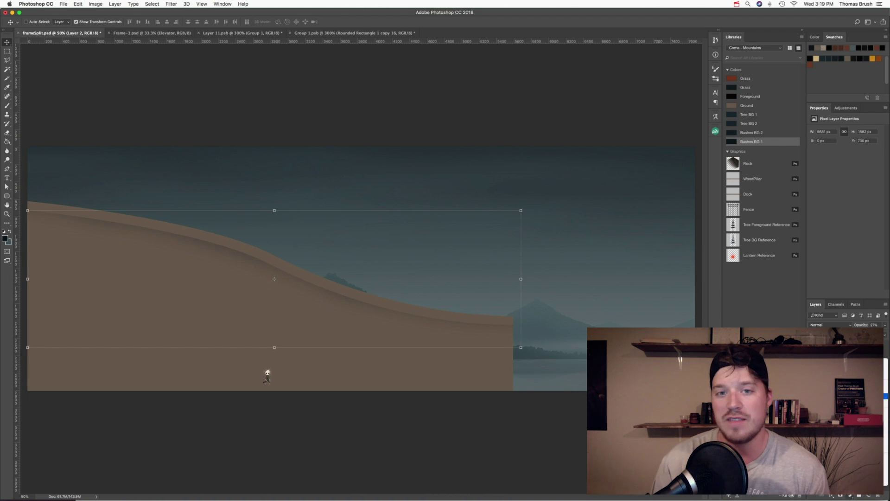
- Add a Pattern Fill layer with the cracked-stone pattern at 34% scale
click(858, 376)
click(641, 245)
click(646, 293)
click(648, 242)
text(34)
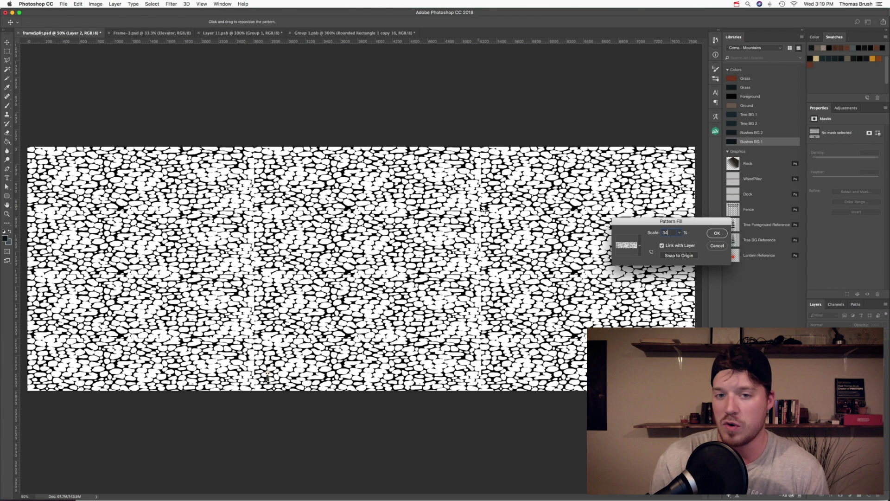
key(Return)
- Set the stone pattern layer to Multiply blending at 12% opacity
key(shift+alt+m)
key(1)
key(2)
- Move the character up onto the lower slope of the hill, near its vertical end
click(845, 378)
click(845, 367)
click(845, 378)
click(845, 354)
drag(326, 419, 514, 346)
- Draw a gently curved foreground ground shape about 7770 px wide along the canvas's lower edge with the Pen tool
click(845, 378)
click(9, 170)
click(699, 347)
drag(450, 371, 317, 391)
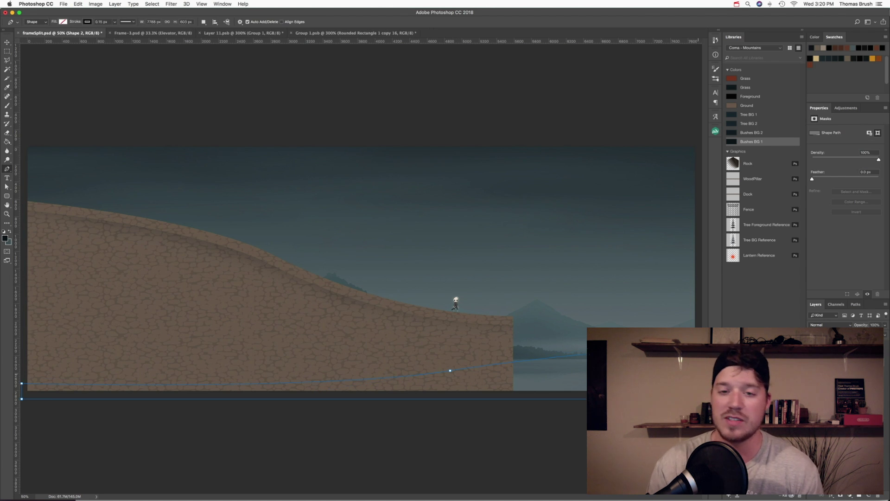
- Stretch the foreground ground shape past the canvas's left edge
key(super+minus)
key(super+minus)
click(6, 51)
right_click(463, 323)
click(477, 399)
drag(190, 321, 121, 320)
key(Return)
right_click(450, 314)
click(463, 390)
key(ctrl+plus)
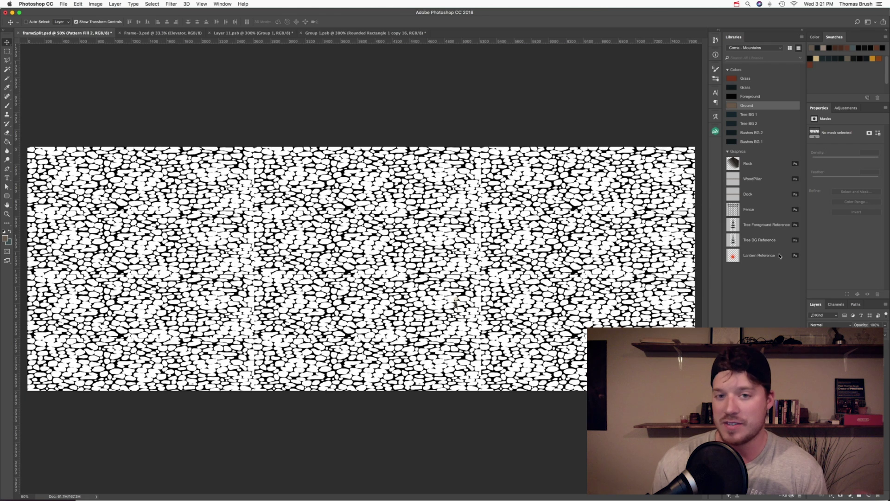
- Clip the second stone pattern fill to the foreground ground and set its blending to Multiply
key(alt+super+g)
click(830, 325)
click(828, 351)
key(w)
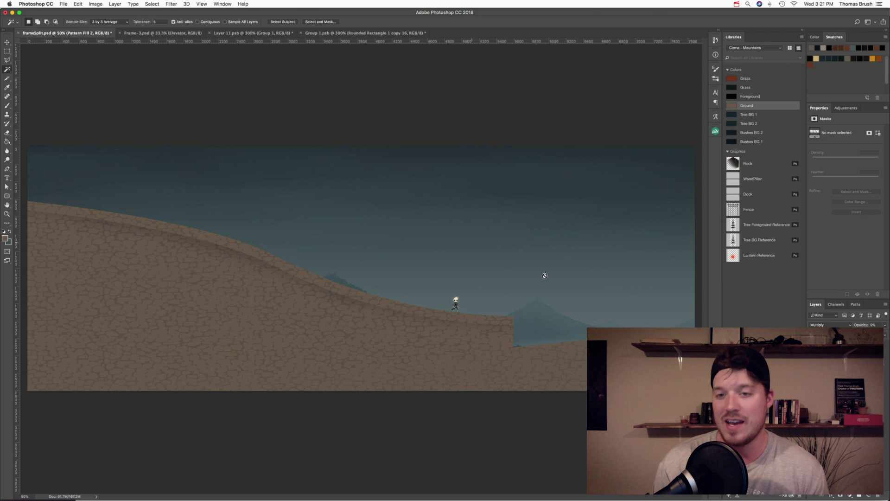
click(544, 276)
key(Return)
- Paint dark Grass-coloured shading inside the offset foreground ground selection and lower the shading layer's opacity
click(849, 366)
click(7, 106)
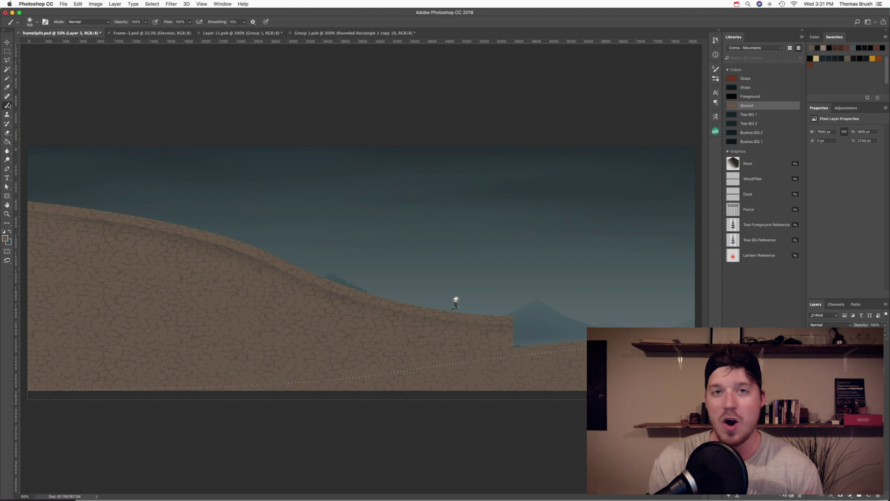
click(757, 87)
drag(672, 369, 259, 352)
drag(458, 344, 297, 367)
key(v)
drag(860, 325, 822, 326)
- Sample the sky colour above the hill and fill the layer with it using the Paint Bucket
key(i)
click(401, 248)
click(407, 257)
key(g)
click(408, 257)
key(v)
- Shade the hill with dark Grass-coloured gradients, one rising from its base and one fading in from its left side
click(7, 141)
click(35, 142)
click(751, 96)
click(746, 87)
drag(278, 391, 278, 311)
drag(861, 325, 850, 325)
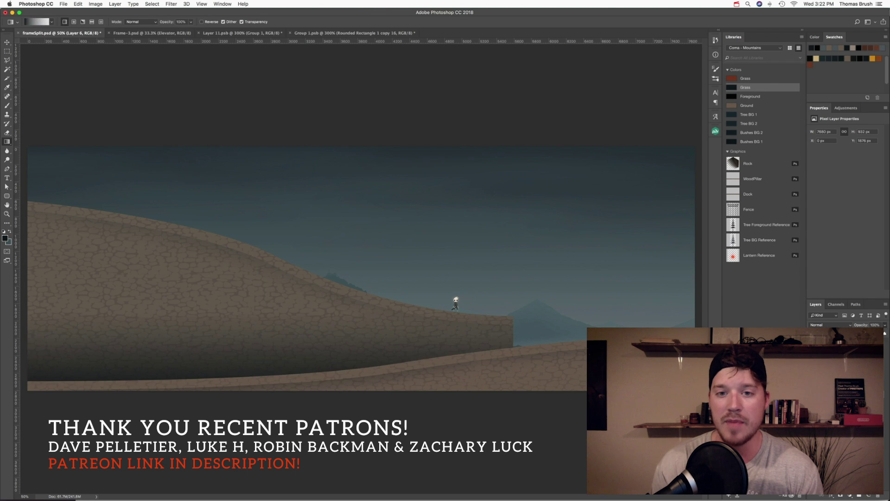
key(super+minus)
drag(144, 289, 380, 365)
- Add a new layer for the foreground ground and draw a short dark gradient rising from its base
key(v)
super+click(527, 342)
super+click(529, 317)
super+click(547, 344)
click(869, 496)
key(g)
drag(533, 369, 533, 331)
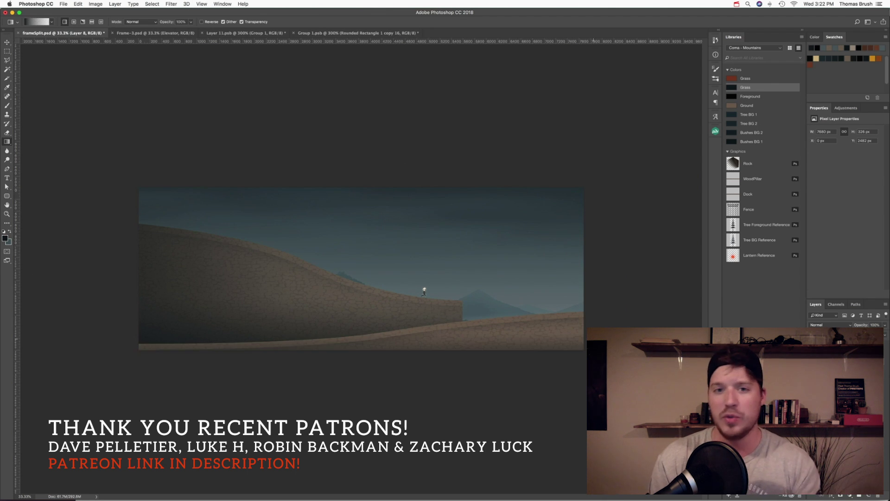
- Add a layer mask to the hill layer and choose the 277 px chipping brush
key(super+plus)
key(v)
super+click(547, 367)
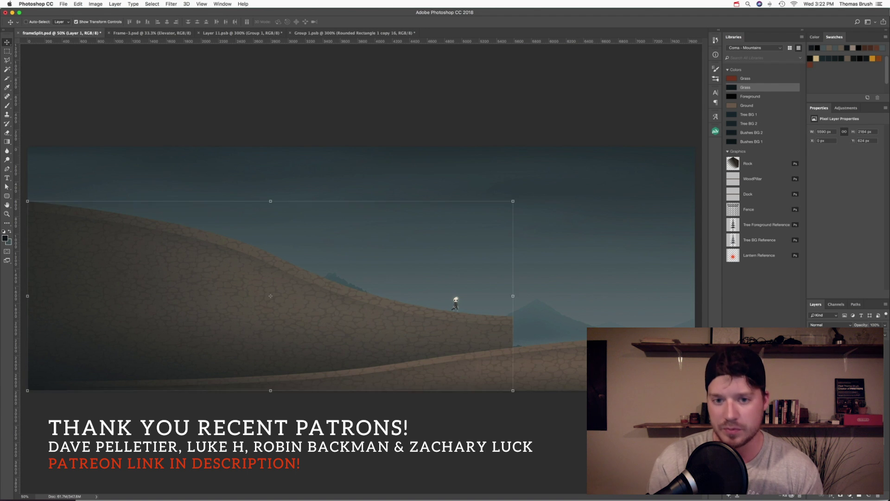
super+click(482, 331)
key(b)
click(37, 22)
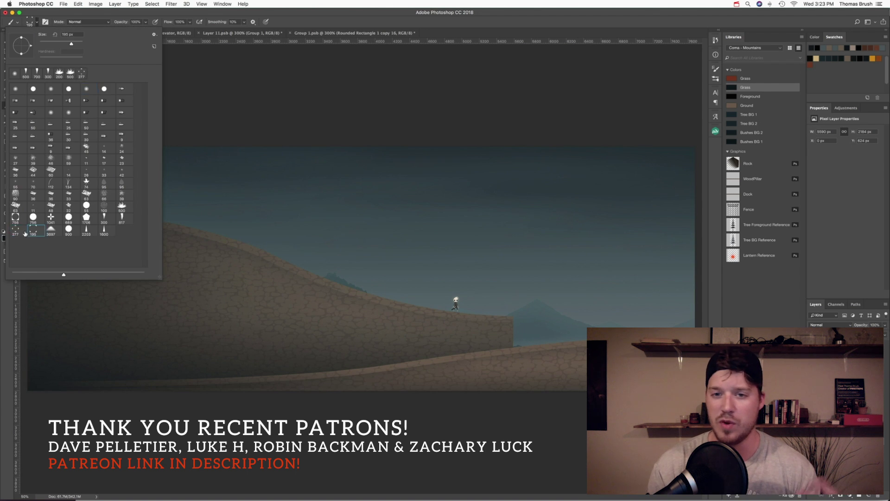
click(18, 231)
click(840, 495)
- Chip small notches along the hill's vertical end and upper edge by painting black on its layer mask
key(super+plus)
key(super+plus)
drag(649, 332, 443, 271)
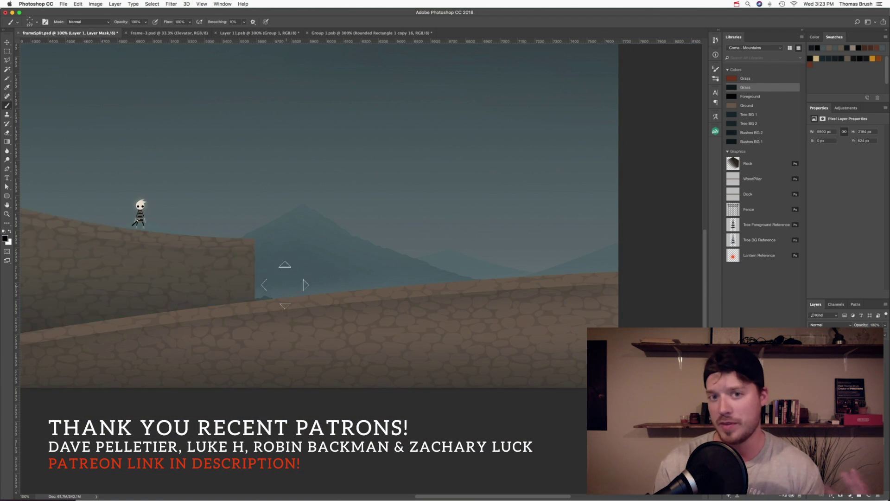
drag(425, 217, 509, 216)
drag(583, 261, 544, 181)
drag(405, 217, 687, 302)
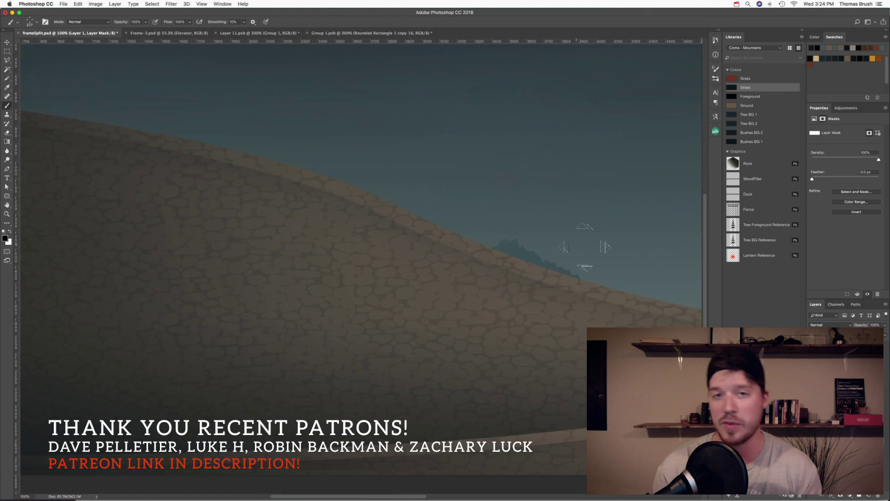
drag(447, 179, 140, 149)
drag(573, 265, 594, 255)
click(583, 323)
- Examine a chipped notch on the hill's vertical edge up close
key(z)
drag(579, 312, 552, 331)
key(super+minus)
key(super+minus)
key(super+minus)
key(super+minus)
key(super+minus)
key(super+minus)
key(super+minus)
key(super+minus)
key(super+minus)
key(super+minus)
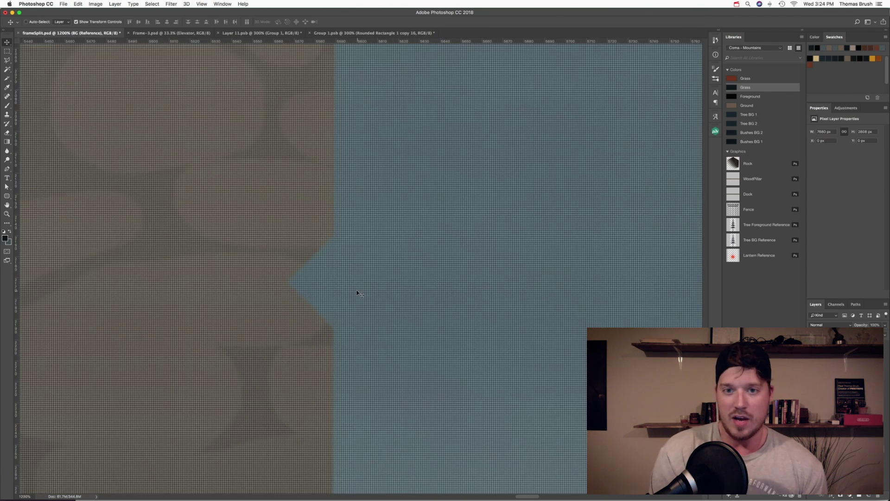
- Outline a small angular chip on the hill's upper edge with the Polygonal Lasso
drag(218, 195, 654, 258)
key(l)
click(328, 177)
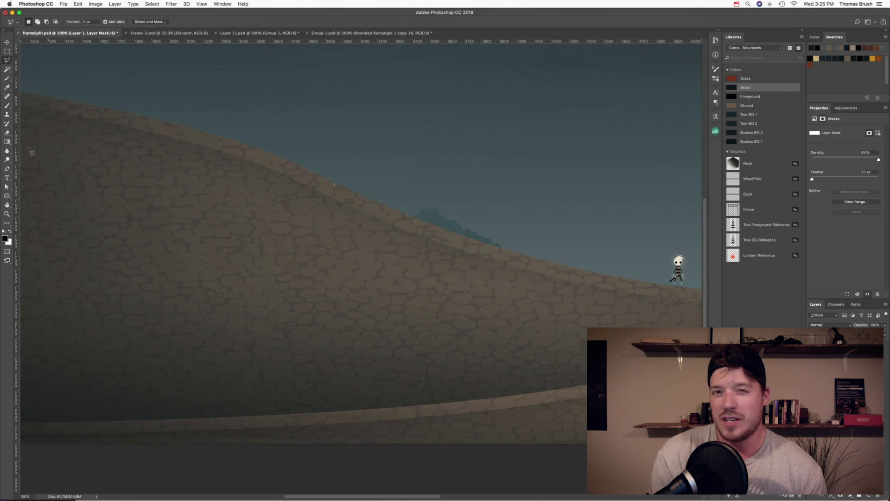
key(b)
click(737, 4)
click(768, 36)
shift+click(326, 174)
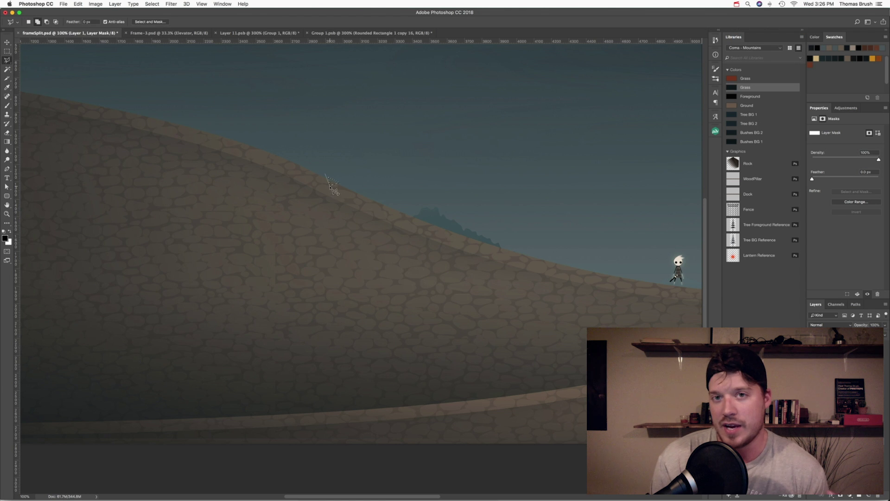
double_click(330, 185)
- Mask out the lassoed chips on the hill's upper edge with a round brush and deselect
click(7, 105)
click(37, 21)
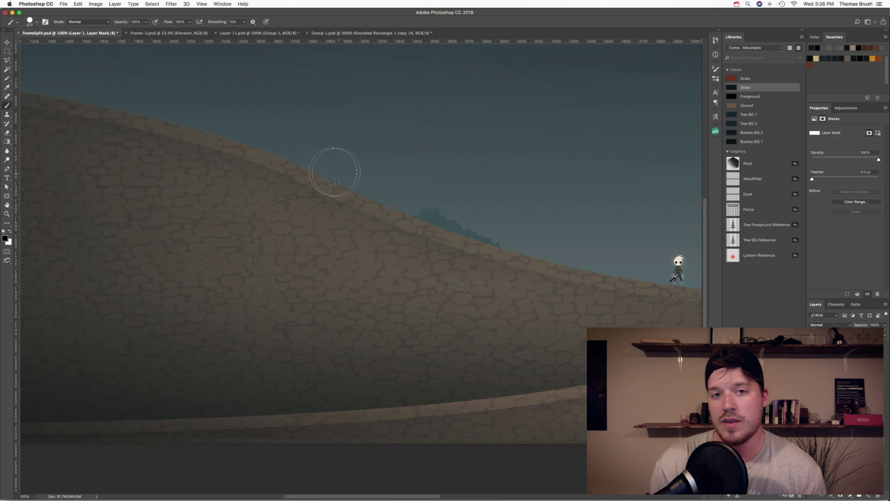
key(l)
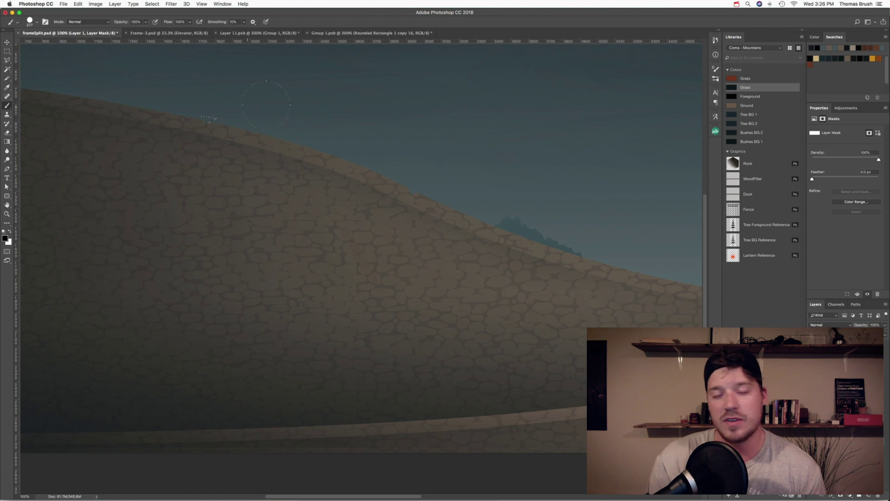
key(super+d)
- Add a layer mask to the foreground ground and chip notches into its edge with the 277 px brush
key(super+minus)
key(super+minus)
click(868, 495)
click(840, 496)
click(36, 22)
double_click(18, 230)
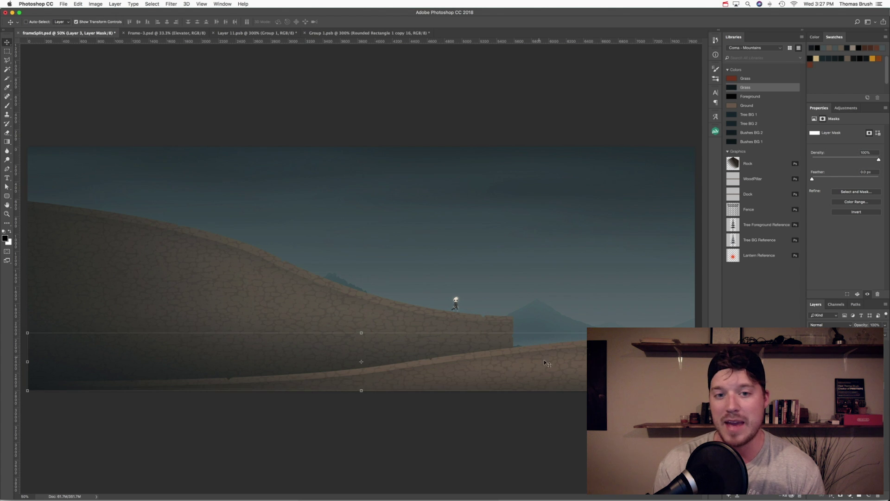
- Try painting dark hanging grass strands along the foreground ground's upper edge
super+click(427, 319)
super+click(538, 320)
click(37, 22)
double_click(18, 211)
drag(228, 378, 331, 373)
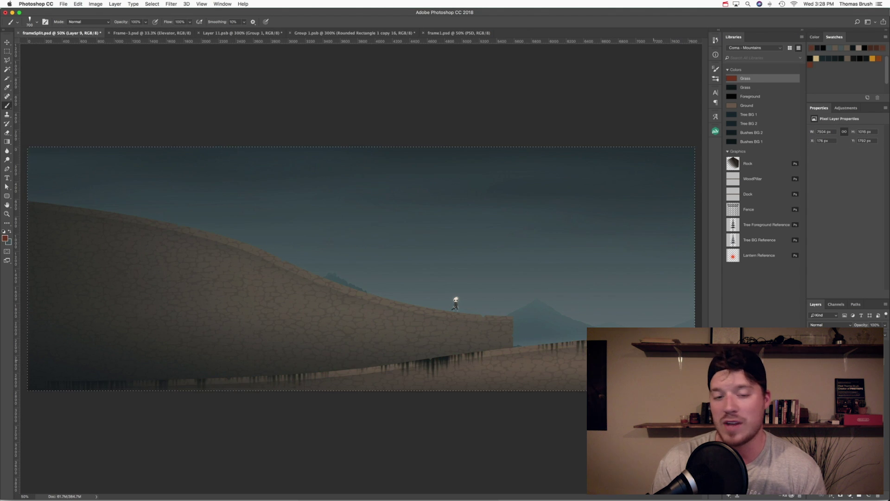
- Clear the dark grass strands, deselect, and repaint them along the foreground ground's edge in the red Grass colour
key(Delete)
key(super+d)
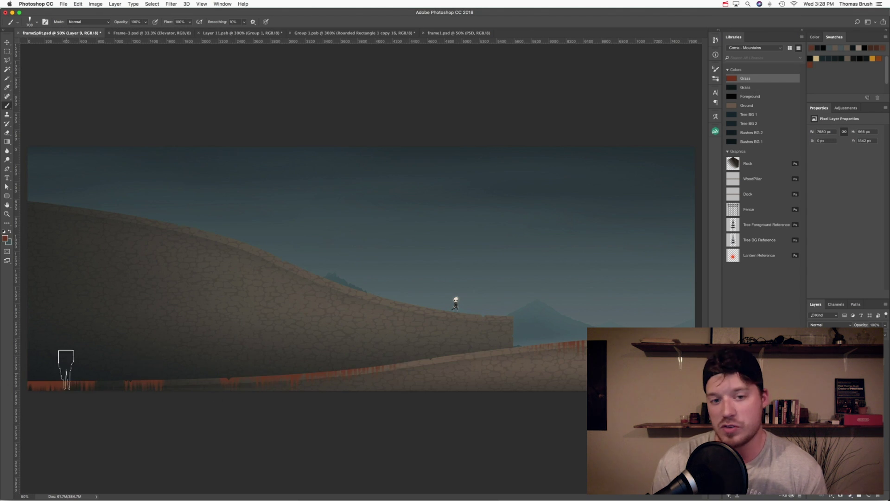
- Paint red hanging grass along the hill's upper edge on a new layer
key(super+shift+alt+n)
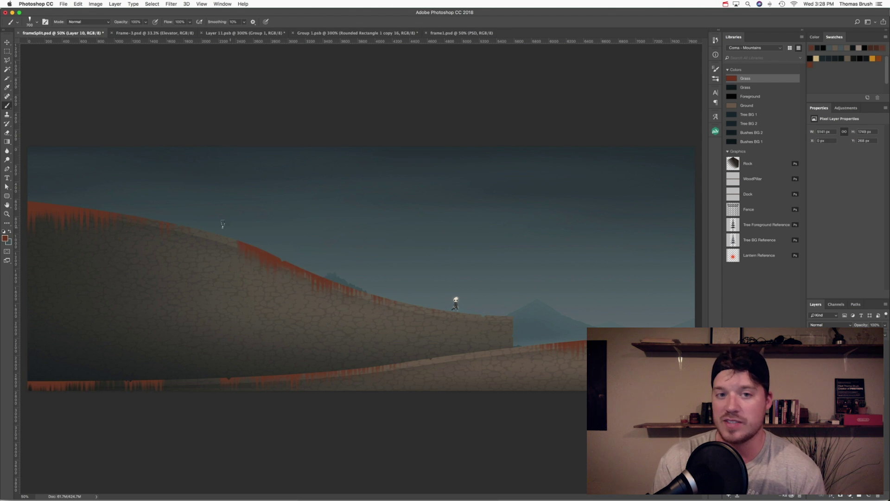
click(391, 293)
- Add new layers for the bushes and choose the round 900 px bush brush
key(v)
super+click(355, 349)
key(super+shift+alt+n)
super+click(260, 356)
key(super+shift+alt+n)
key(b)
click(37, 22)
click(72, 230)
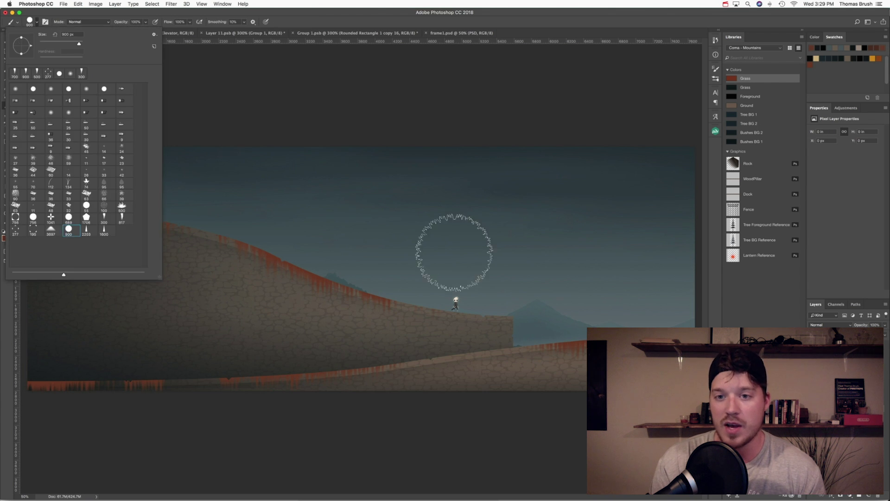
- Add a new layer in the frame1.psd document and return to frameSplit.psd
click(462, 33)
key(super+shift+alt+n)
key(ctrl+Tab)
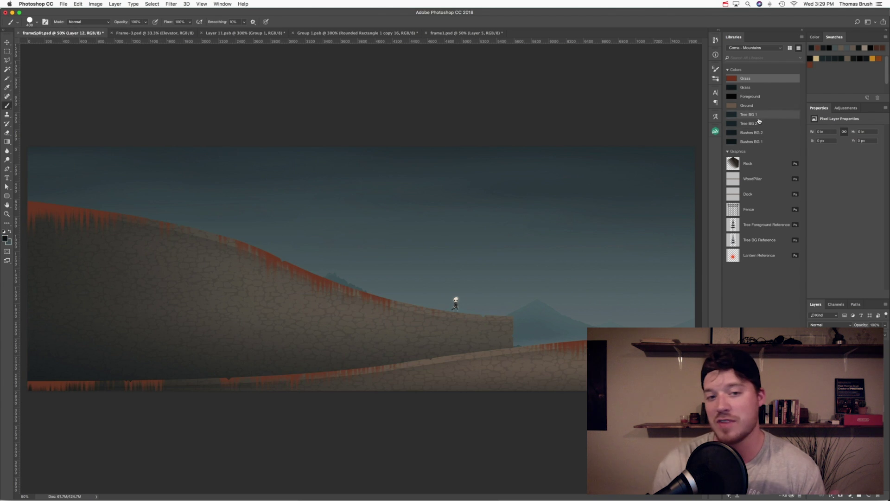
- Paint a dark bush mass at the hill's base, sloping down from the left edge to the foreground ground
drag(35, 376, 134, 383)
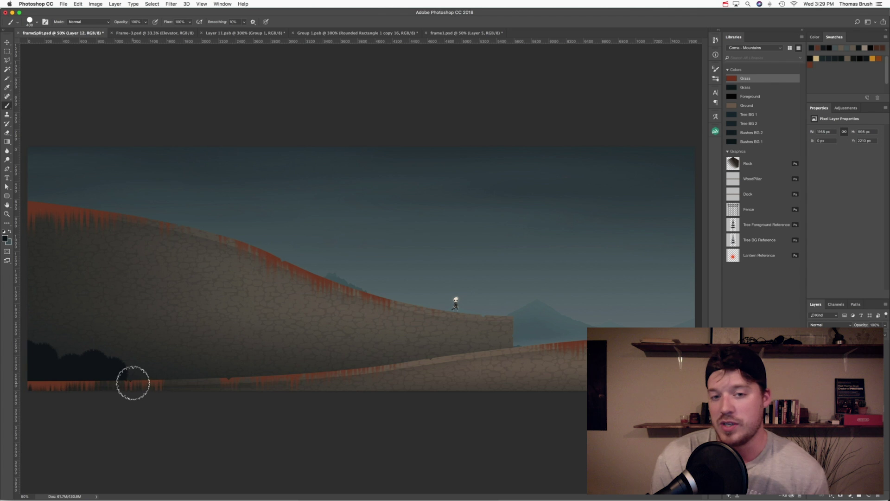
mouse_move(28, 334)
mouse_down()
mouse_move(324, 354)
mouse_move(408, 384)
mouse_move(29, 338)
mouse_move(432, 387)
mouse_move(78, 358)
mouse_up()
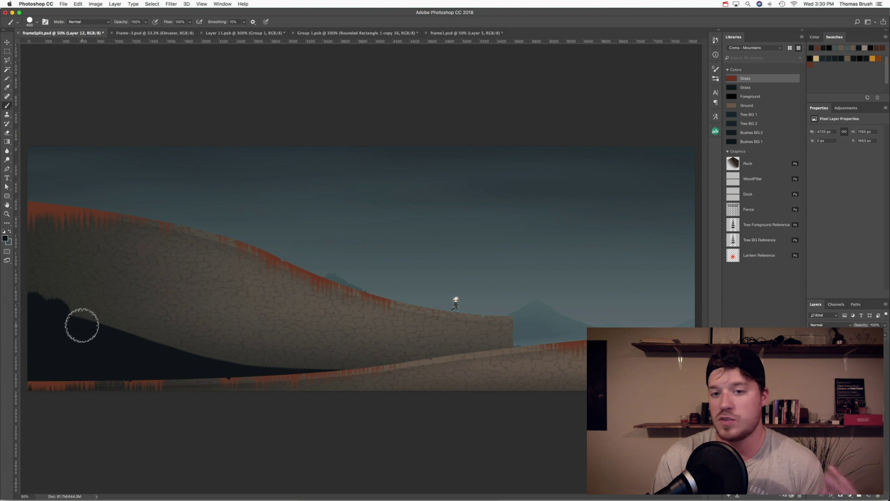
drag(82, 325, 134, 336)
mouse_move(314, 381)
mouse_down()
mouse_move(110, 339)
mouse_move(30, 289)
mouse_move(89, 329)
mouse_move(154, 340)
mouse_move(148, 330)
mouse_move(169, 342)
mouse_move(308, 371)
mouse_move(225, 351)
mouse_up()
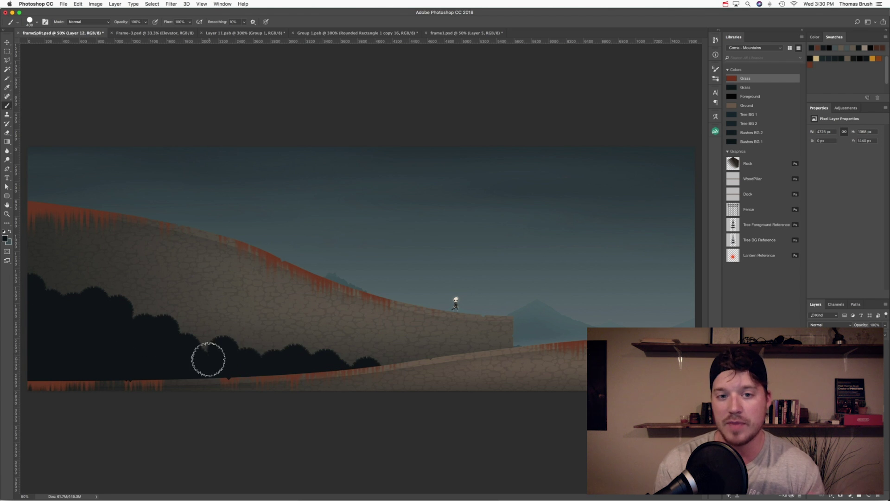
- Move the bush mass down and paint more clumps at its left end and along the foreground ground's ridge
key(v)
drag(411, 394, 411, 424)
key(b)
mouse_move(187, 384)
mouse_down()
mouse_move(224, 371)
mouse_move(209, 357)
mouse_move(131, 336)
mouse_move(392, 372)
mouse_move(493, 355)
mouse_up()
drag(219, 365, 259, 373)
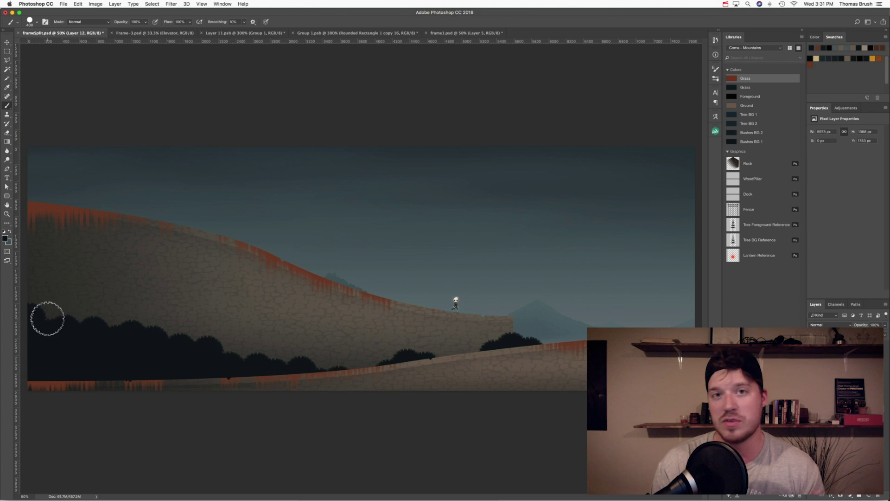
drag(54, 322, 50, 336)
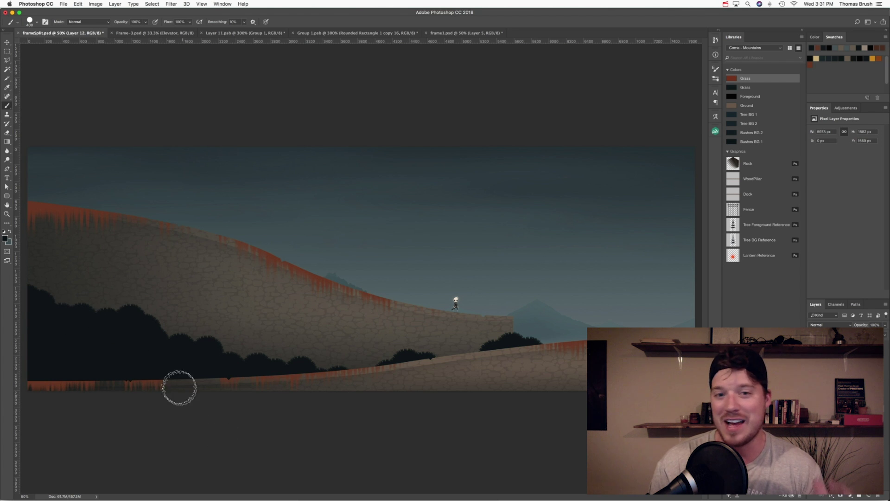
- Undo the large bush mass and repaint lower dark bushes along the whole ridge of the foreground ground
key(super+z)
mouse_move(44, 371)
mouse_down()
mouse_move(26, 395)
mouse_move(267, 376)
mouse_move(191, 387)
mouse_move(331, 385)
mouse_move(475, 359)
mouse_move(603, 348)
mouse_up()
mouse_move(442, 359)
mouse_down()
mouse_move(379, 371)
mouse_move(428, 356)
mouse_up()
key(super+z)
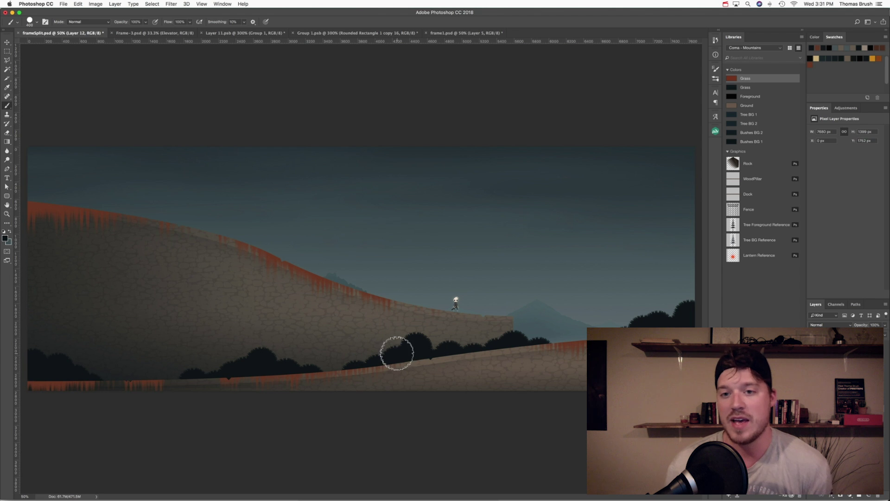
- Move the character from the hill's slope down onto the foreground ground
key(v)
click(528, 304)
drag(528, 303, 515, 341)
- Add a new layer and paint a second bush clump behind the bushes at the foreground ground's left end
click(155, 211)
key(alt+shift+super+n)
key(b)
drag(145, 368, 182, 385)
- Apply a Color Overlay to the rear bush layer and lower the overlay's opacity
key(v)
double_click(856, 362)
click(590, 243)
click(706, 123)
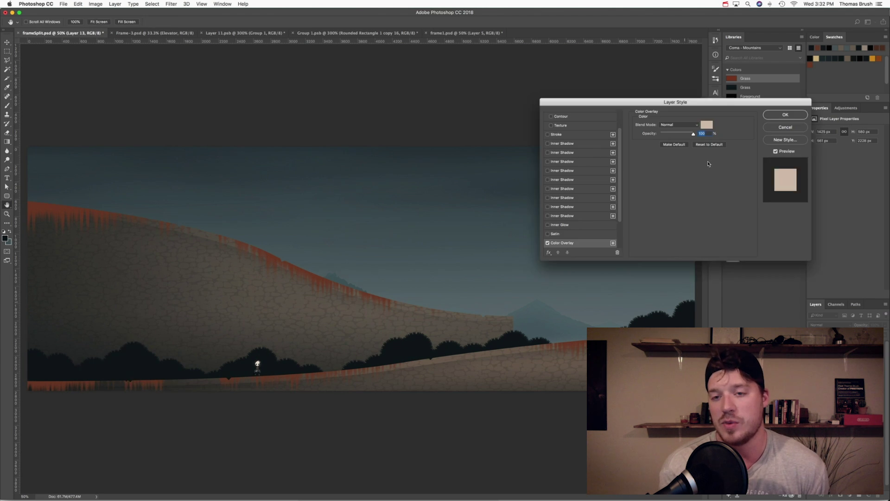
click(791, 171)
drag(694, 135, 667, 135)
click(786, 115)
right_click(857, 361)
- Paint more rear bushes along the hill's base, from the left edge towards the middle
key(b)
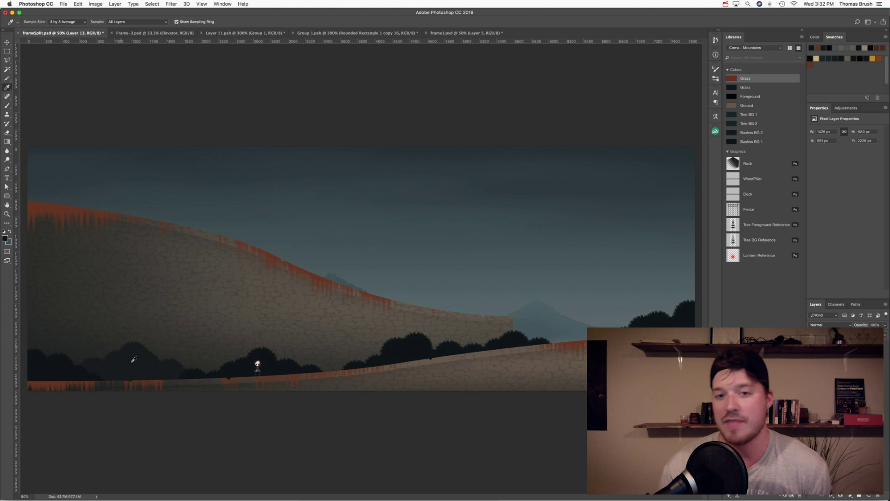
drag(300, 360, 294, 358)
drag(44, 336, 97, 353)
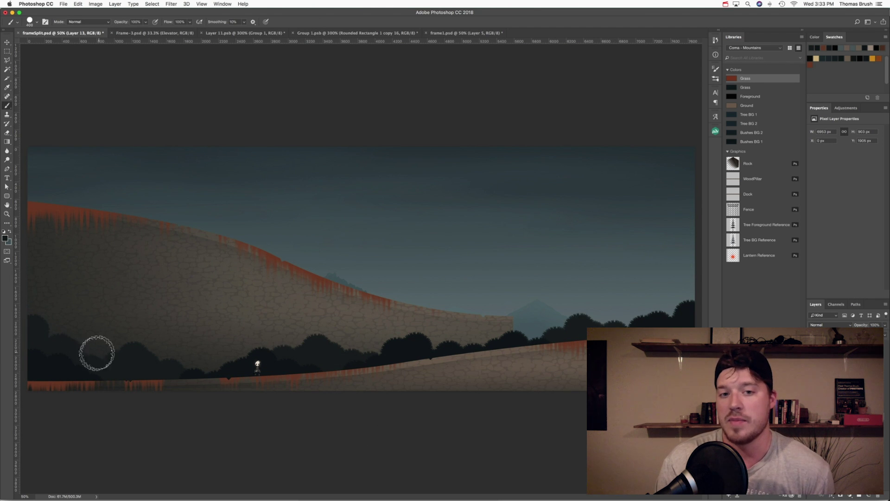
- Choose another brush preset and enlarge the brush for shading the rear bushes
key(v)
click(204, 371)
key(b)
click(37, 22)
double_click(16, 87)
key(])
key(])
key(])
key(])
key(])
key(])
key(])
- Select the rear bush layers together and merge them into one layer
key(v)
click(552, 337)
shift+click(850, 390)
right_click(851, 390)
click(793, 417)
- Give the merged rear bushes a faint inner shadow in the stone colour #4e4a43 sampled from the hill
double_click(844, 390)
click(706, 124)
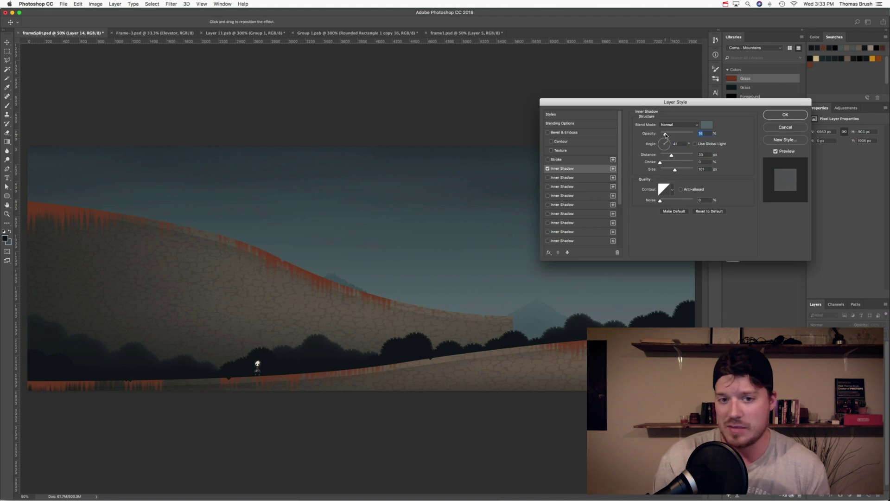
click(707, 125)
click(206, 319)
click(210, 318)
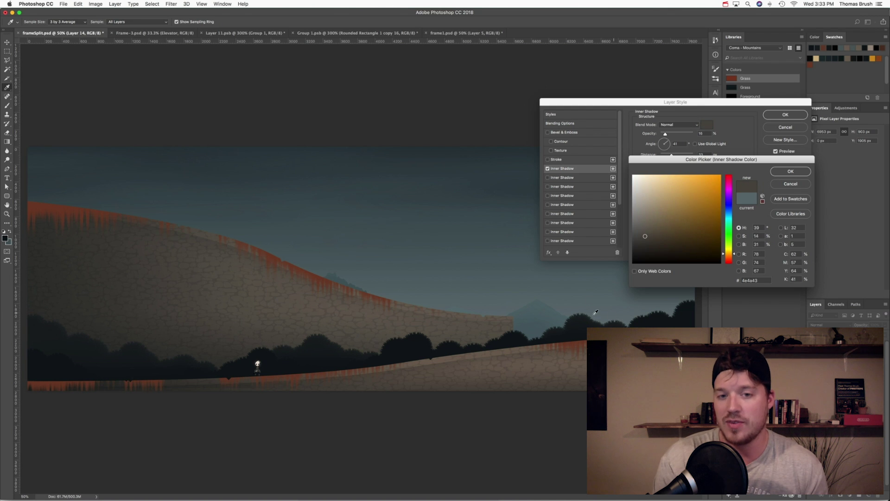
click(791, 172)
click(785, 114)
- Select the front bush layer and save the document
click(96, 4)
click(663, 330)
key(ctrl+s)
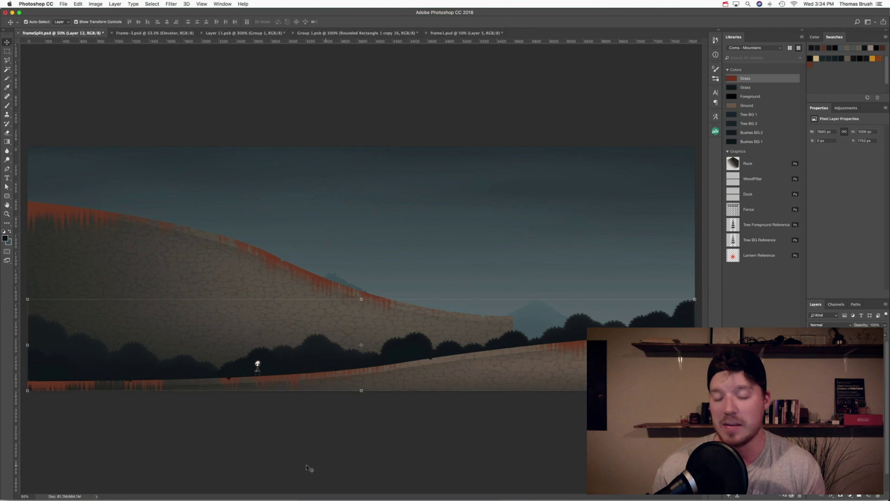
click(317, 280)
key(super+s)
- Add a new layer and draw a vertical gradient shadow strip, 542 px wide, across the middle of the stone hill
super+click(238, 352)
super+click(398, 342)
click(870, 496)
key(m)
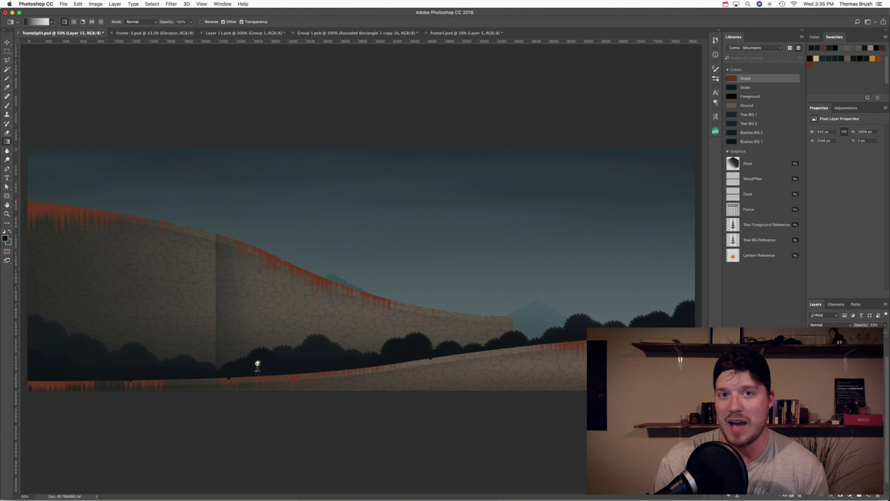
scroll(420, 291, up, 3)
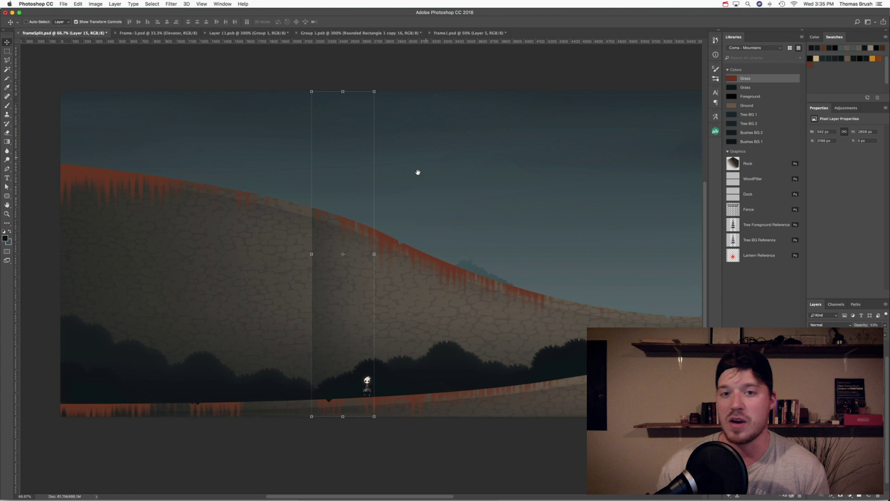
key(ctrl+u)
key(Escape)
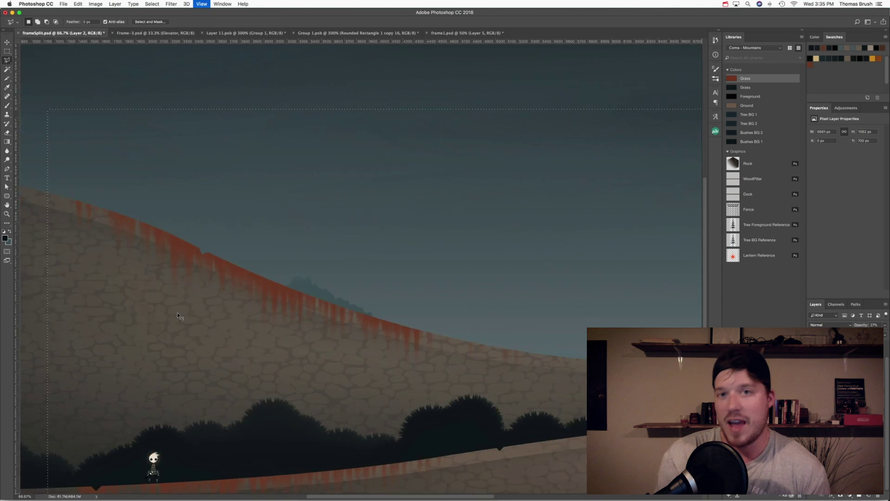
- Cut jagged stone notches into the vertical edge of the hill's shadow with the Polygonal Lasso
key(ctrl+plus)
click(162, 282)
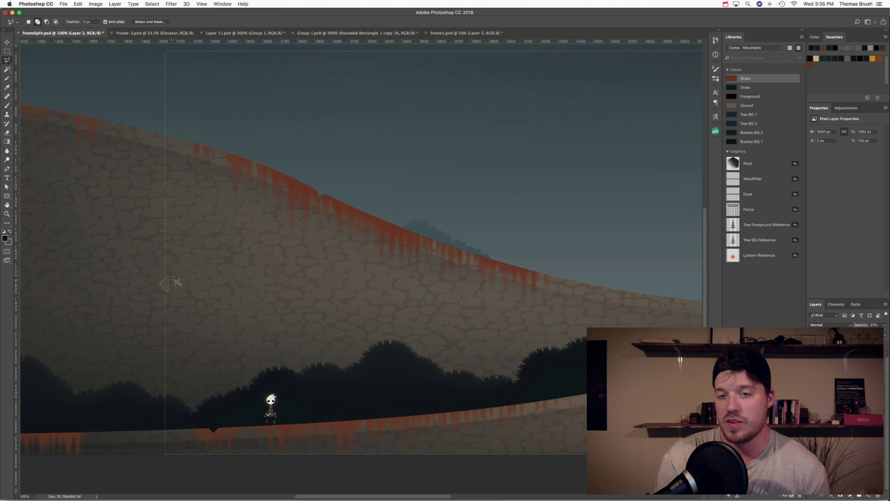
key(ctrl+semicolon)
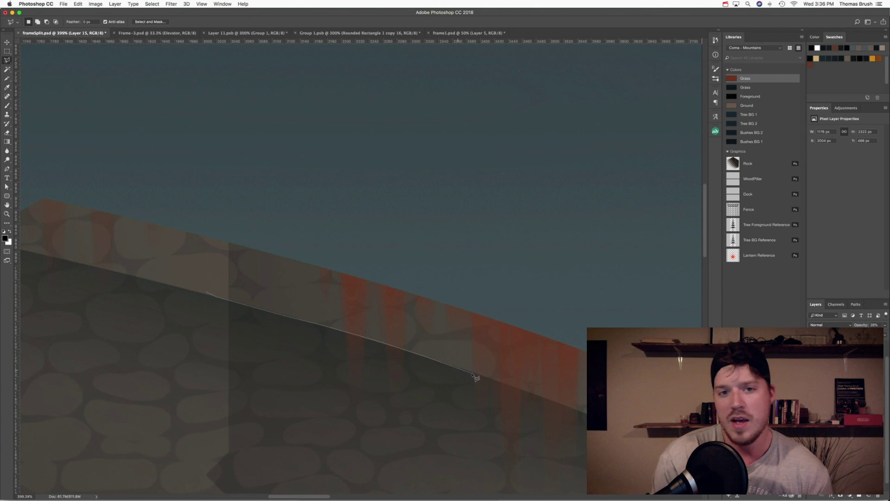
- Outline the hill's light rim above the shadow with the Polygonal Lasso and clear the shadow from it
click(473, 374)
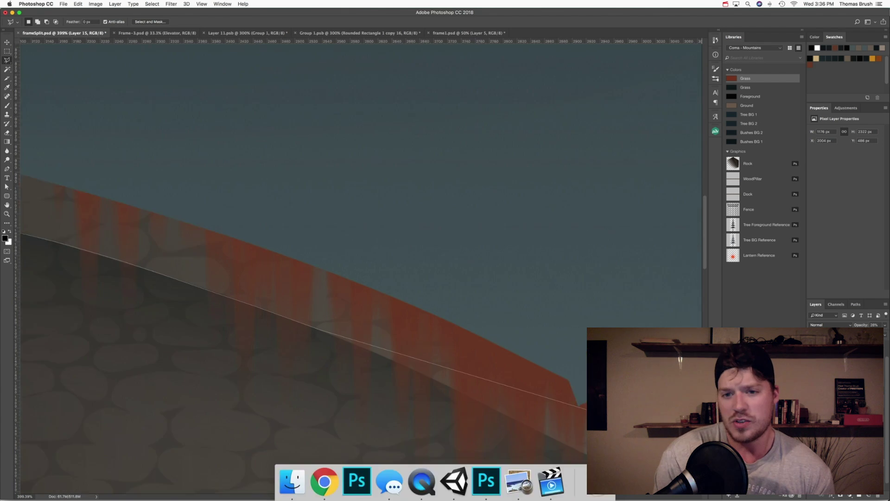
click(227, 227)
click(348, 289)
click(511, 359)
click(586, 268)
click(447, 167)
key(super+minus)
key(super+minus)
key(super+minus)
key(super+minus)
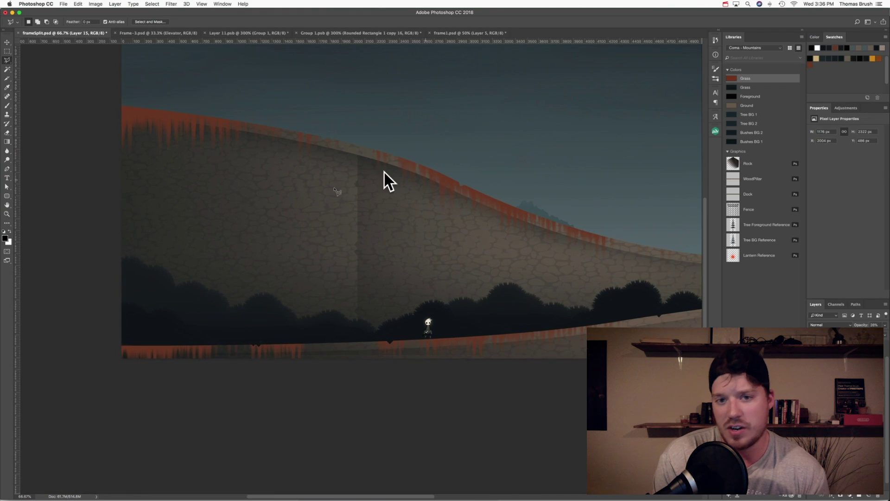
- Duplicate the shadow layer and place the copy near the lower right end of the hill
key(super+equal)
key(m)
key(super+minus)
key(super+minus)
key(v)
scroll(492, 326, up, 5)
key(l)
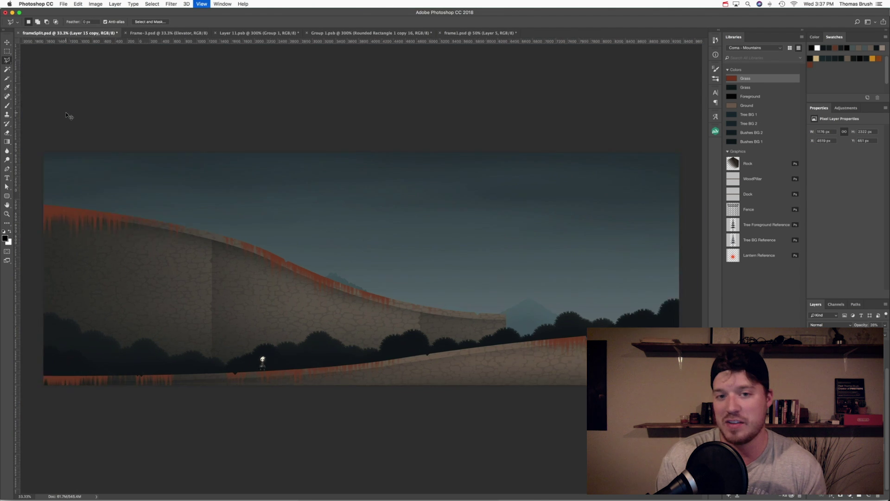
- Add a layer mask to the copied shadow and save the document
key(super+equal)
click(841, 496)
key(b)
key(v)
key(super+s)
- Open the Coma - The Spiderian Well library and place its Window Circle graphic on the hill's left part
click(755, 47)
click(761, 145)
drag(769, 316, 192, 302)
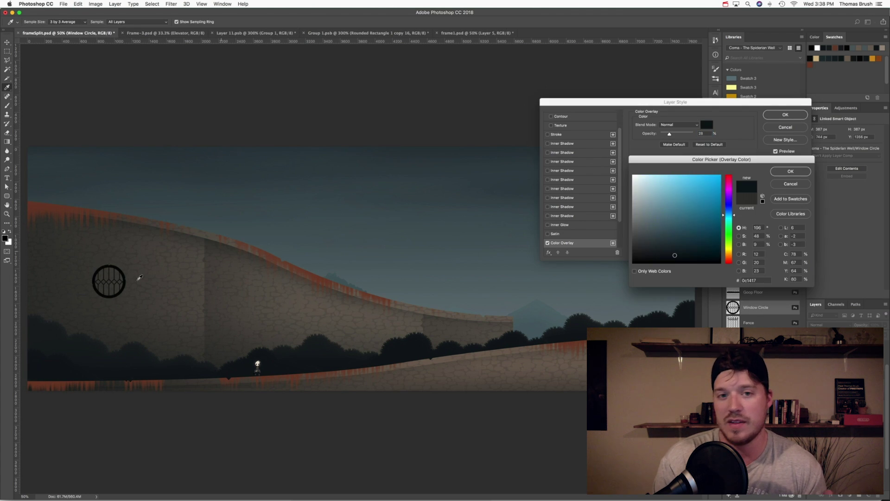
- Tint the circular window with a dark #0c1417 Color Overlay and select the hill layer behind it
key(Return)
key(Return)
key(m)
super+click(86, 246)
key(shift+m)
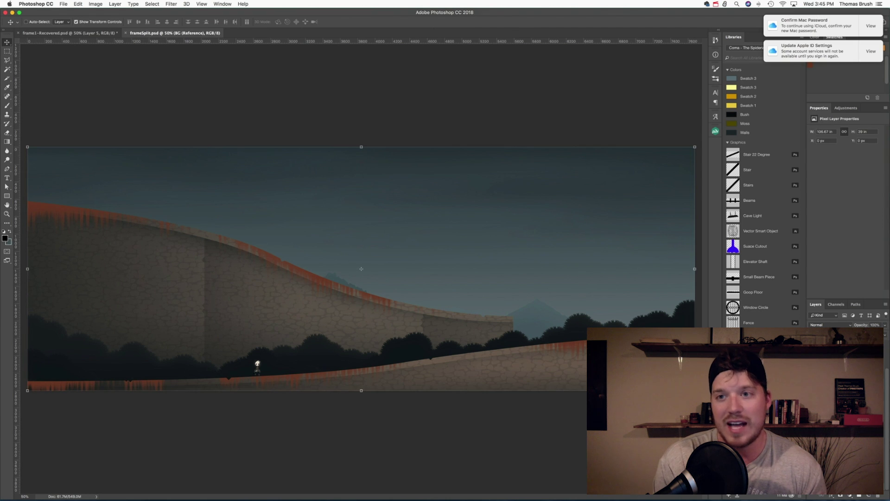
- Choose the bush brush preset, adjust its size and sample the dark colour of the existing bushes
key(b)
click(36, 22)
click(42, 114)
key(Return)
key([)
key([)
key([)
key([)
key([)
key([)
alt+click(580, 330)
- Paint dark bushes along the hill's crest, from the left edge down the slope
mouse_move(37, 188)
mouse_down()
mouse_move(40, 208)
mouse_move(210, 230)
mouse_up()
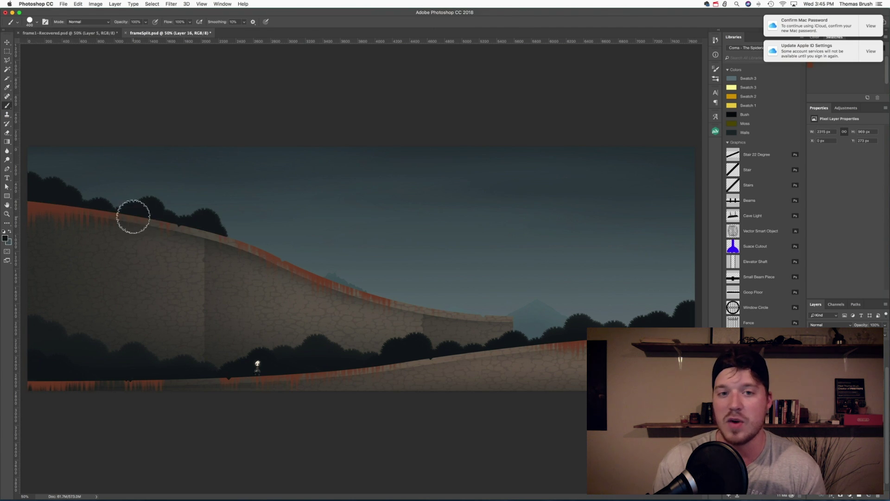
drag(125, 207, 85, 207)
key(super+z)
mouse_move(346, 278)
mouse_down()
mouse_move(258, 254)
mouse_move(239, 239)
mouse_up()
click(368, 290)
mouse_move(436, 302)
mouse_down()
mouse_move(385, 301)
mouse_move(440, 310)
mouse_move(424, 284)
mouse_move(416, 315)
mouse_up()
key(super+z)
click(396, 310)
- Finish the bush clump at the slope's lower end and build up taller bushes at the crest's left end
right_click(455, 483)
click(464, 452)
key(super+z)
click(716, 3)
click(458, 307)
key(super+z)
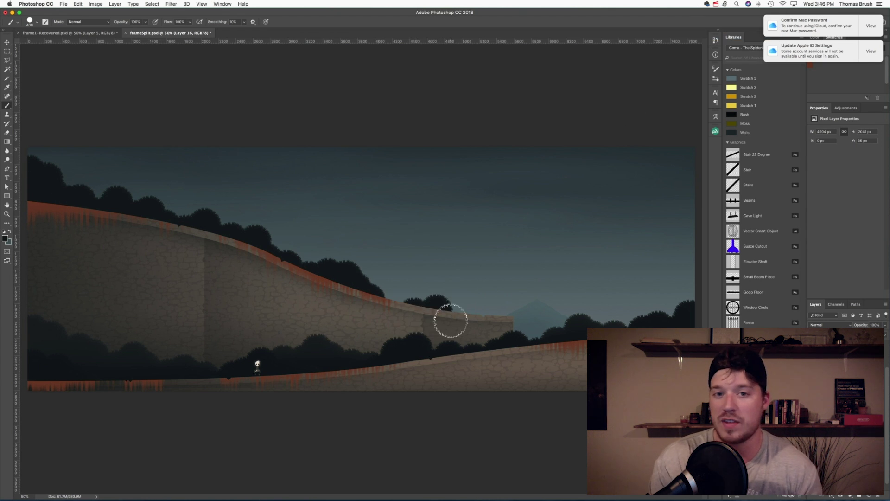
drag(97, 192, 44, 158)
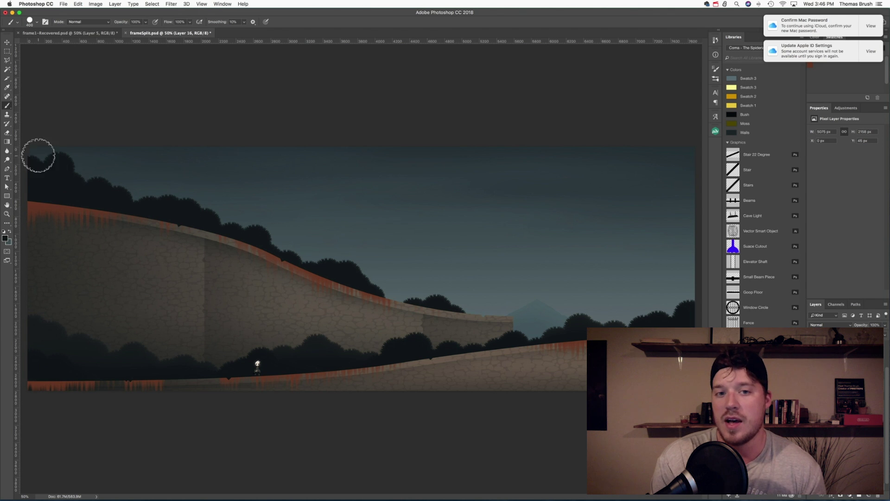
- Paint a rear row of taller bushes on a separate layer behind the hill's crest bushes
key(v)
key(b)
mouse_move(292, 268)
mouse_down()
mouse_move(157, 189)
mouse_move(58, 158)
mouse_up()
key(v)
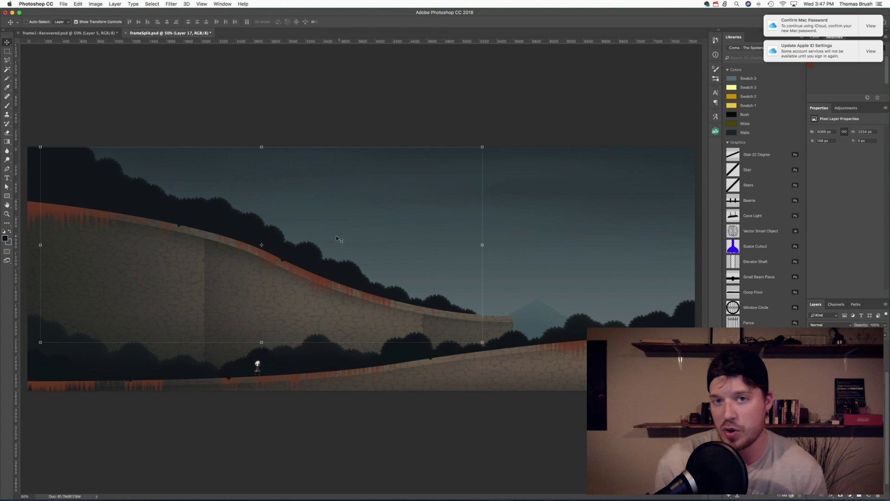
key(super+minus)
key(super+minus)
key(super+minus)
key(super+minus)
key(super+minus)
key(super+minus)
key(super+minus)
key(super+minus)
key(super+plus)
key(super+plus)
key(super+plus)
key(super+plus)
key(super+plus)
key(super+plus)
key(super+plus)
key(super+plus)
- Apply a low-opacity Color Overlay in a blue-grey sky tone to the rear crest bushes
click(575, 243)
drag(693, 134, 666, 134)
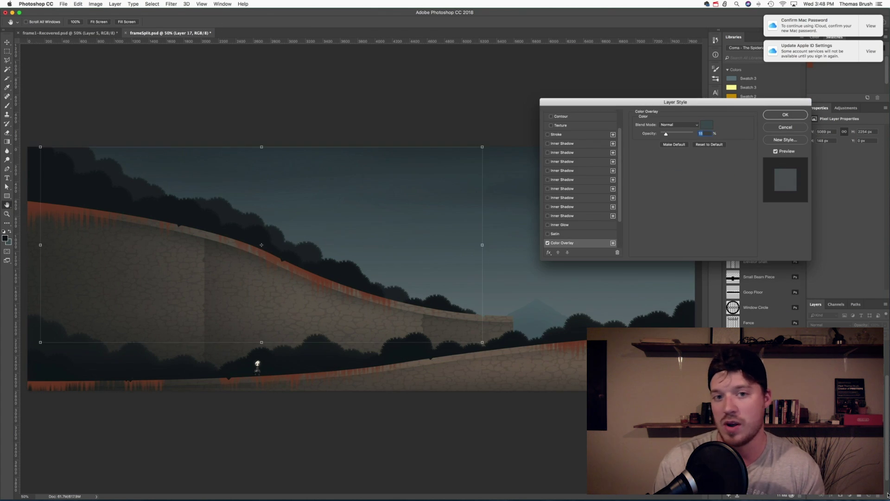
click(794, 114)
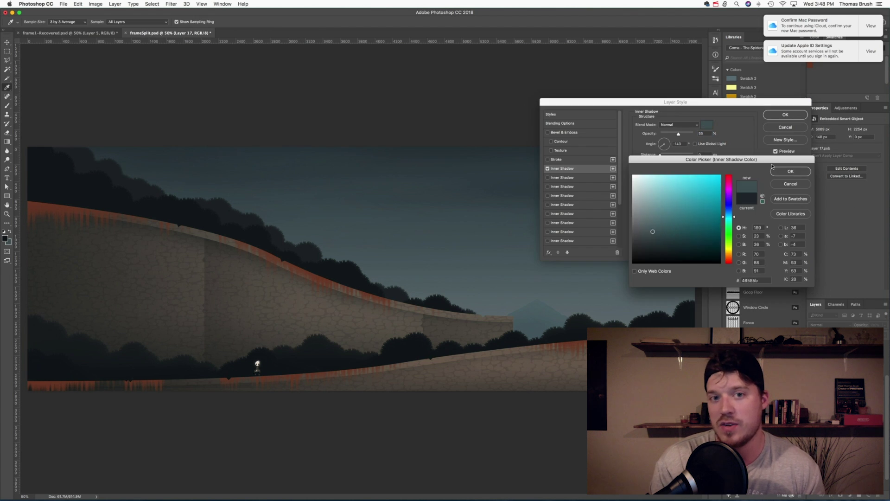
- Give the rear and front crest bushes inner shadows in a sampled sky colour, lowering the front one's opacity
key(Return)
key(Return)
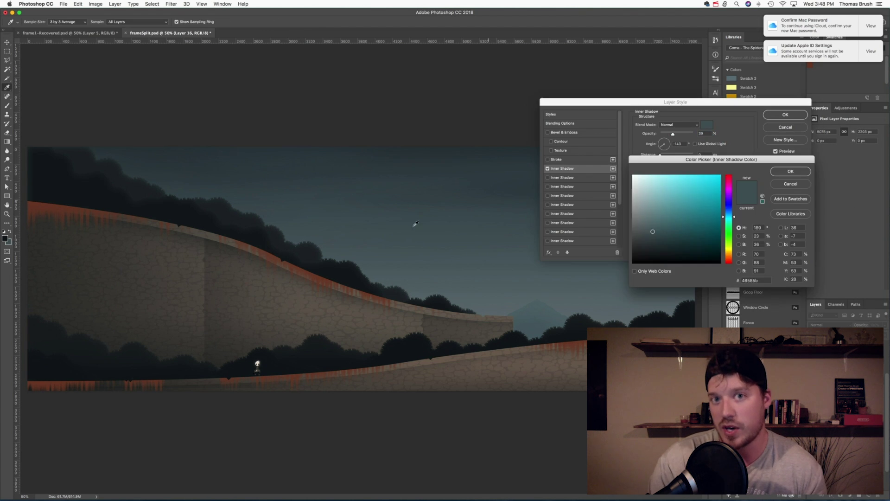
click(415, 224)
key(Return)
drag(672, 134, 666, 135)
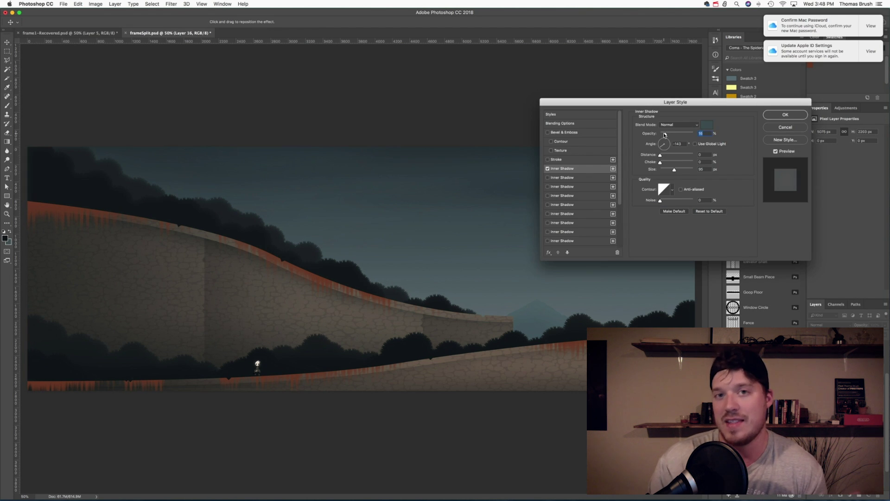
key(Return)
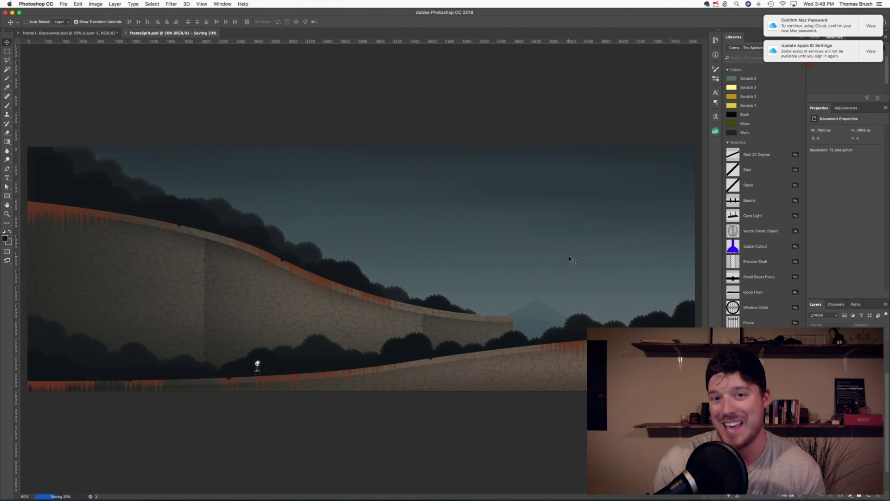
- Place the Window Circle graphic on the hill's left wall and blend it in with a 147 px inner shadow
drag(732, 307, 99, 285)
super+click(107, 274)
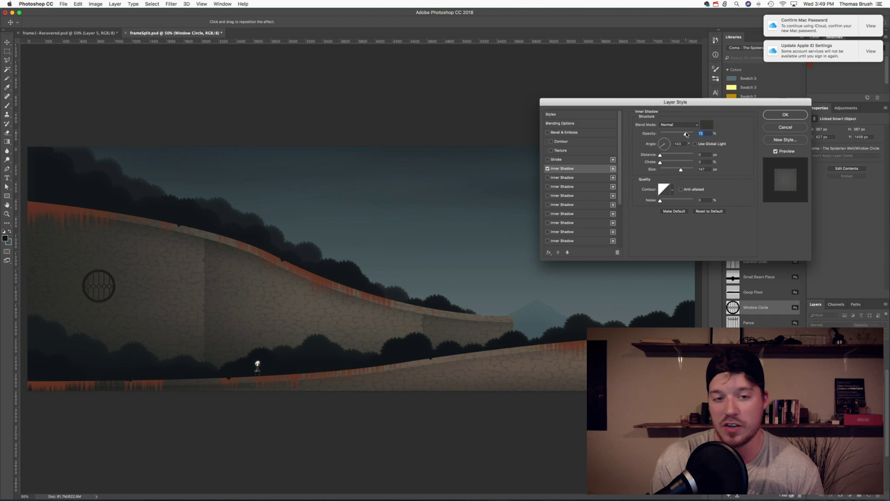
key(Return)
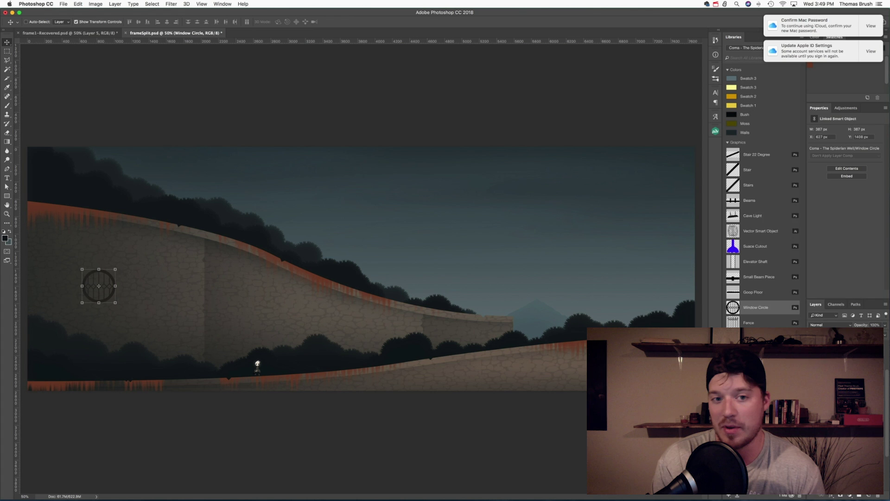
- Add a layer mask to the hill's stone wall and cut out a circular opening matching the Window Circle
super+click(139, 279)
click(841, 495)
drag(7, 51, 33, 58)
key(super+t)
drag(83, 270, 116, 303)
key(Return)
drag(7, 142, 33, 149)
click(99, 286)
key(super+d)
key(v)
click(186, 297)
- Paint a soft glow over the window in a sampled sky colour, set its layer opacity to 20%, and save
key(b)
alt+click(324, 209)
click(37, 22)
click(41, 96)
click(99, 286)
key(v)
key(2)
click(223, 224)
key(super+s)
- Try stamping a different preset brush in the sky on a new layer, including at an enlarged size
click(527, 384)
click(869, 496)
key(b)
click(37, 22)
drag(99, 137, 277, 276)
scroll(163, 162, down, 10)
click(271, 33)
click(292, 78)
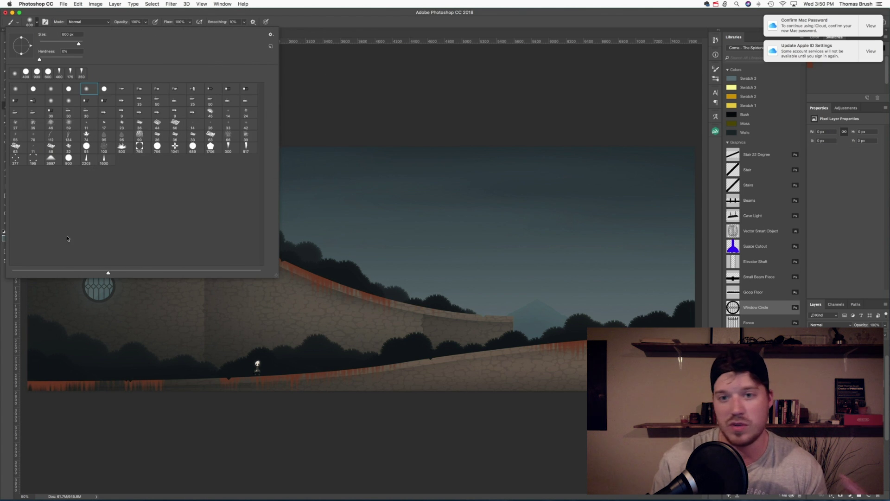
click(121, 147)
click(427, 213)
key(super+z)
key(])
key(])
key(])
key(])
key(])
key(])
key(])
key(])
key(])
key(])
click(476, 232)
- Paint taller red grass tufts along the ground's left part in a sampled grass colour and confirm the layer's style
click(92, 34)
click(165, 34)
alt+click(665, 337)
key(b)
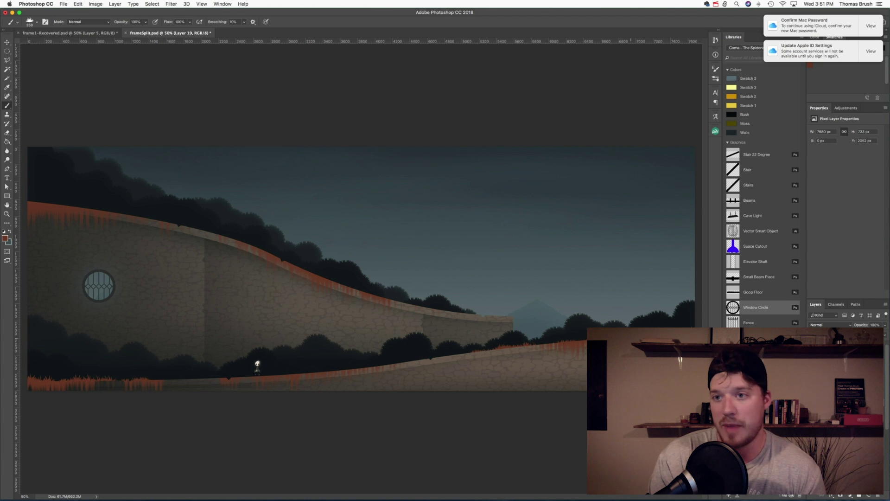
key(v)
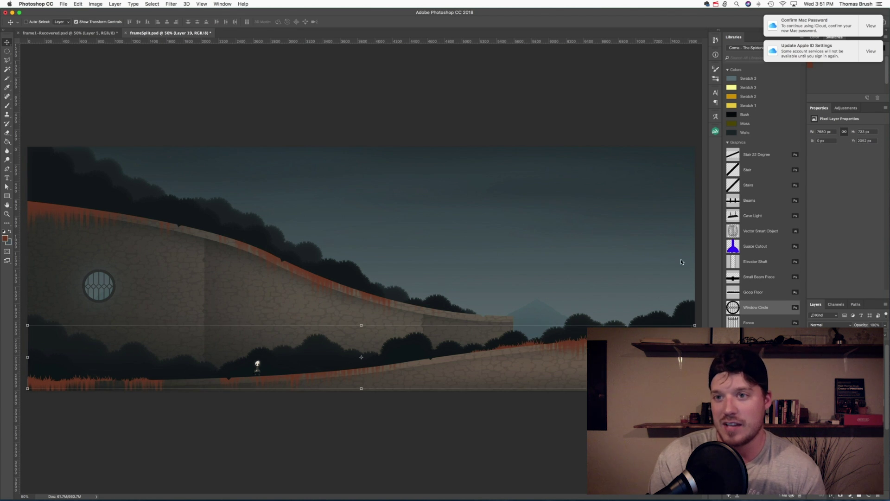
double_click(847, 381)
key(Return)
key(ctrl+s)
click(717, 4)
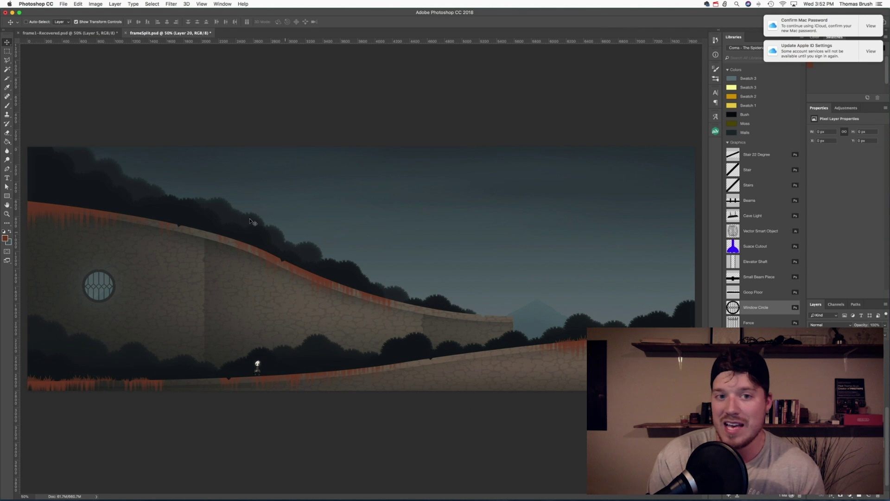
- Paint red grass tufts along the hill's crest on a separate layer and save the document
key(b)
drag(31, 200, 42, 202)
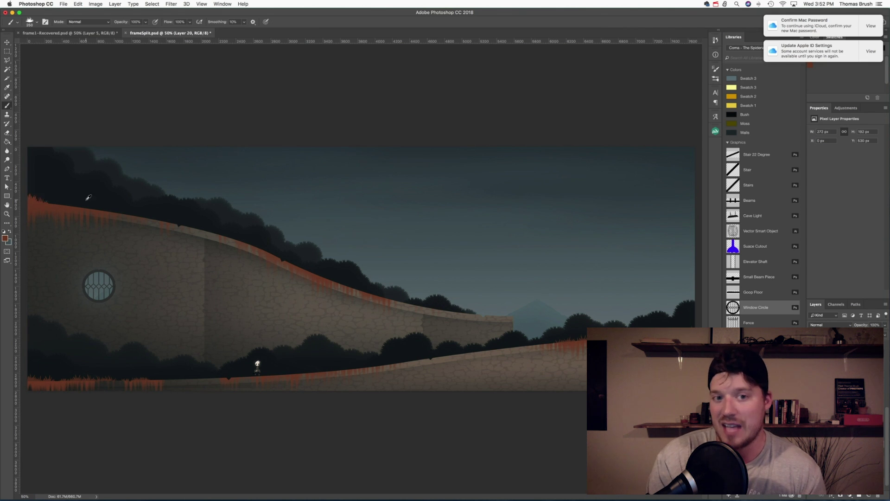
key(v)
super+click(247, 286)
key(super+s)
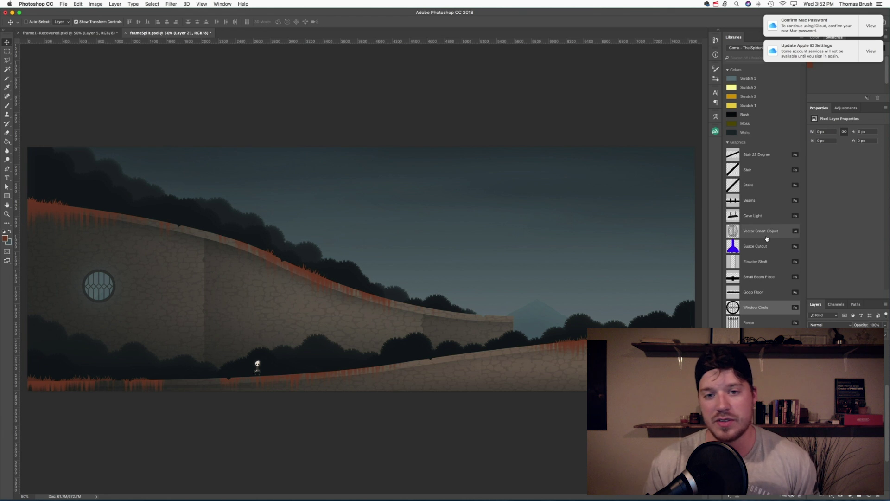
- Place the Fence graphic from the Coma - Red Wind Field library in the foreground and free-transform it
click(878, 25)
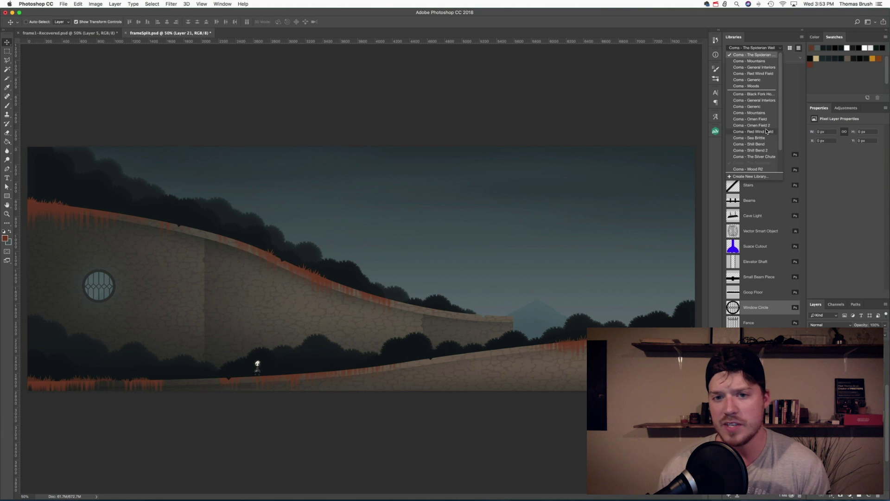
scroll(777, 230, up, 3)
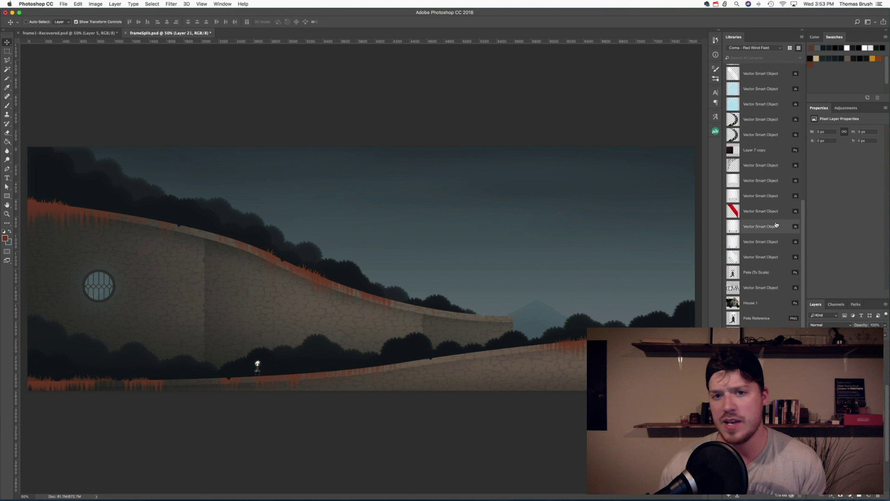
scroll(776, 230, down, 3)
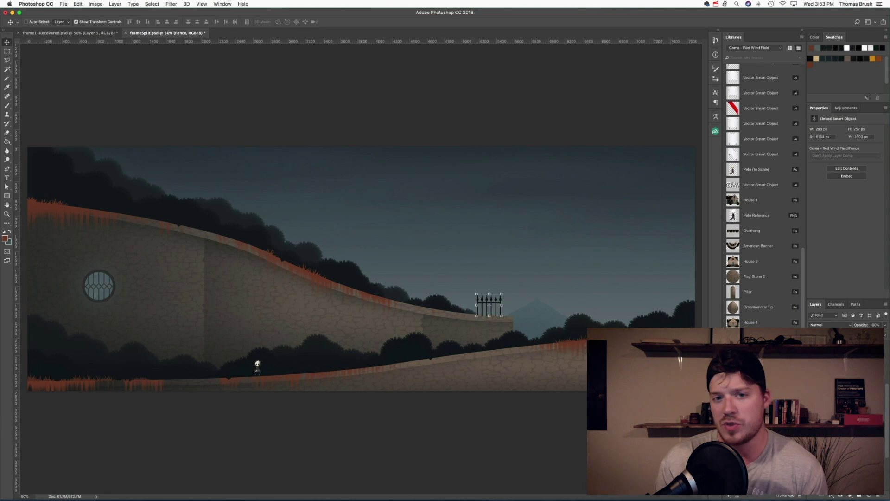
drag(490, 305, 91, 180)
drag(649, 384, 624, 369)
click(78, 4)
click(93, 152)
key(Return)
click(699, 112)
- Skew the foreground fence section so its rails follow the slope of the path
click(78, 4)
mouse_move(89, 157)
click(197, 180)
drag(552, 378, 553, 385)
key(Return)
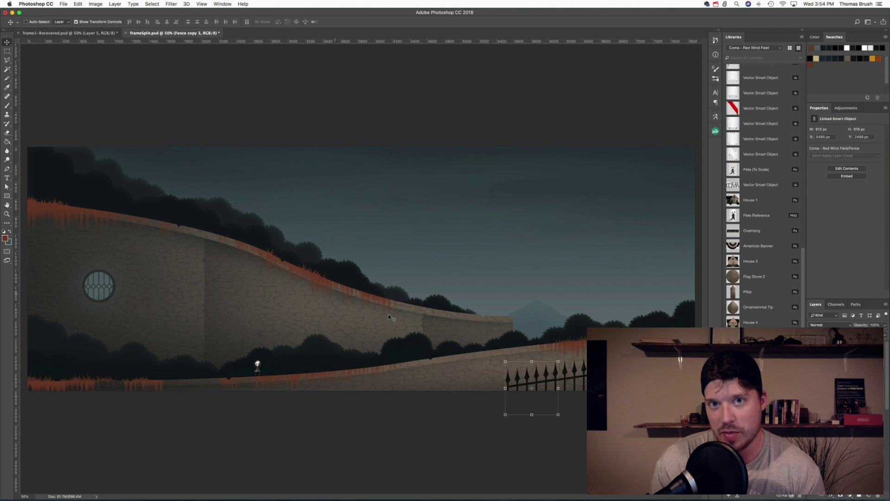
- Merge the fence sections into one layer and warp the fence to curve upward along the slope
key(super+e)
click(78, 4)
mouse_move(139, 159)
click(185, 199)
drag(659, 377, 686, 364)
key(Return)
- Paint dark grass tufts along the foreground's lower edge on a new layer and adjust their colour with Hue/Saturation
key(b)
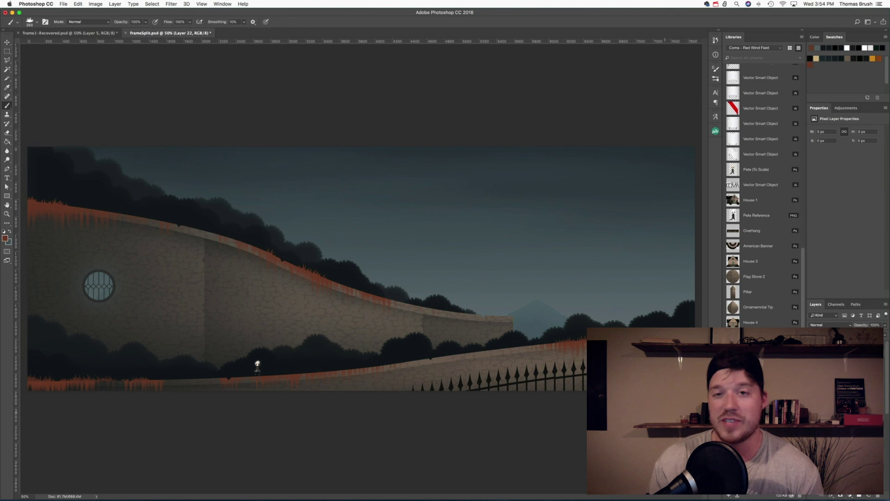
key(v)
click(761, 48)
click(749, 68)
click(96, 4)
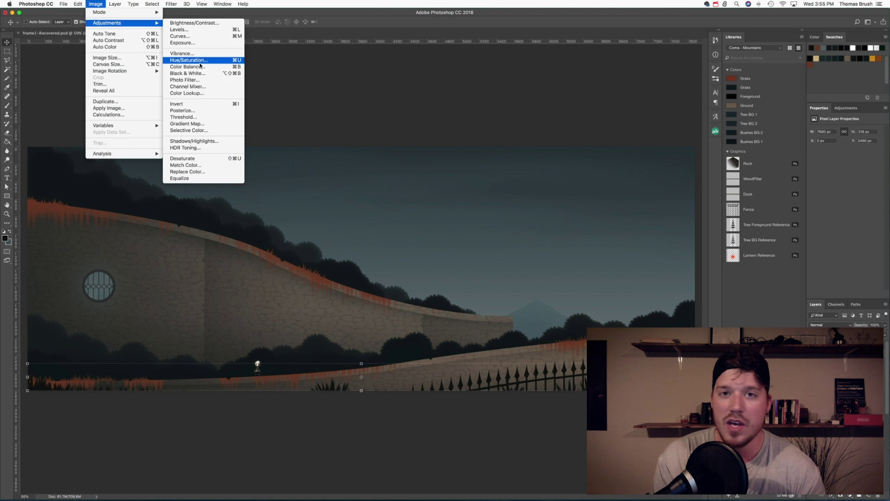
click(190, 62)
click(659, 88)
key(b)
click(36, 21)
click(70, 33)
key(ctrl+Tab)
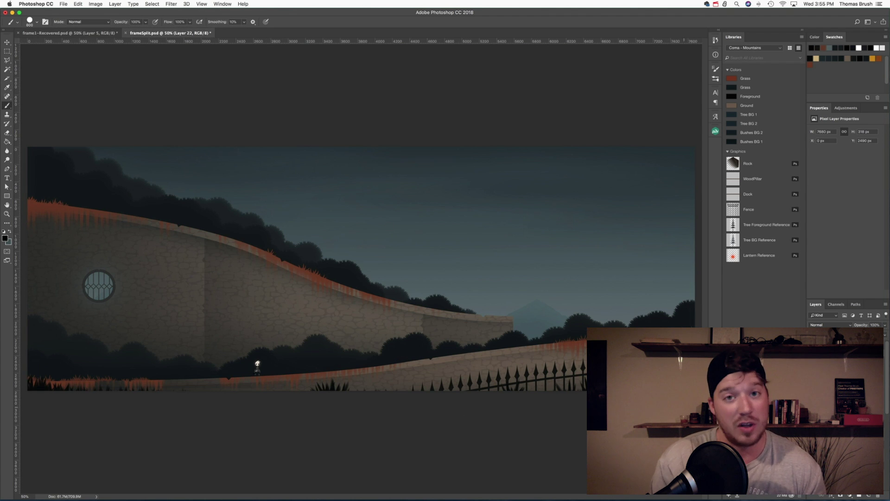
key(v)
- Outline the area below the path with the Pen tool on a new layer and fill it with sampled grass red
click(575, 371)
click(869, 496)
key(p)
click(698, 349)
drag(469, 373, 390, 403)
right_click(652, 256)
click(670, 283)
key(Return)
click(7, 142)
alt+click(55, 206)
click(658, 366)
key(super+d)
key(v)
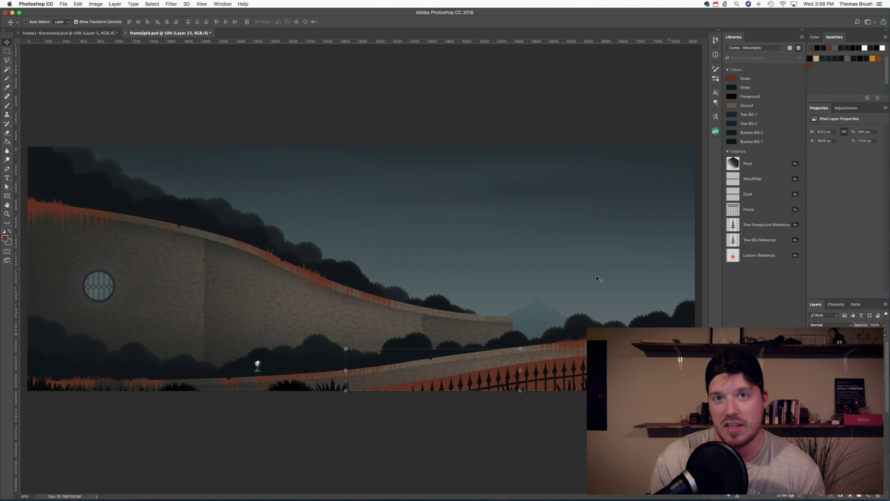
- Adjust the colour of the red field below the path with Hue/Saturation
click(96, 4)
mouse_move(102, 22)
click(186, 57)
drag(583, 141, 594, 141)
key(Return)
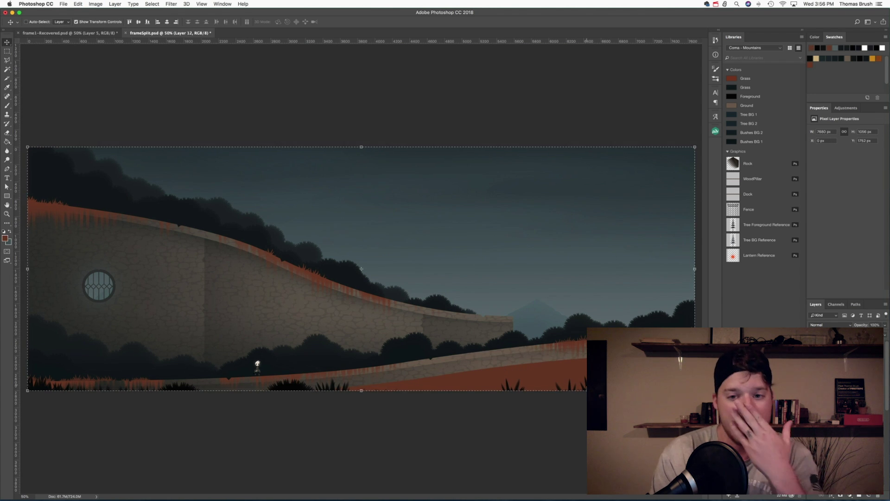
- Try to flip a duplicate of the dark foreground bushes vertically below the path
click(78, 4)
mouse_move(89, 158)
click(204, 237)
key(super+z)
click(77, 4)
click(215, 237)
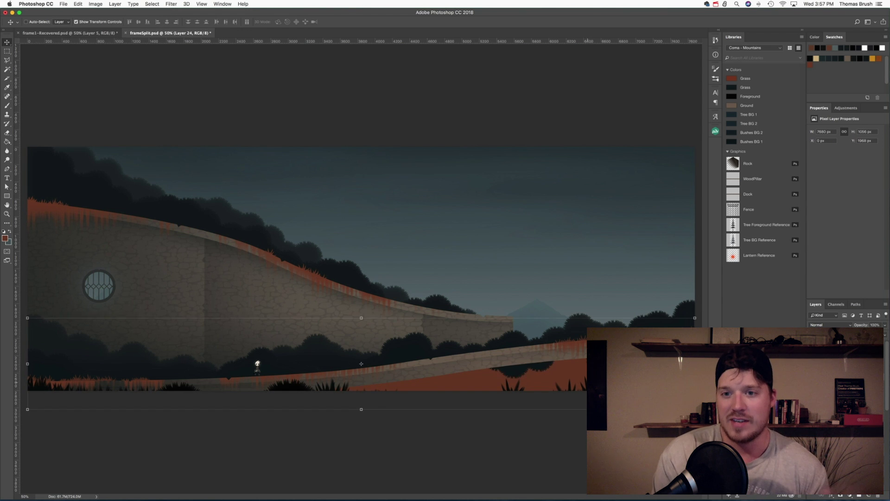
- Paste a copy of the dark bushes onto a new layer above the red field and flip it vertically
key(super+a)
key(super+c)
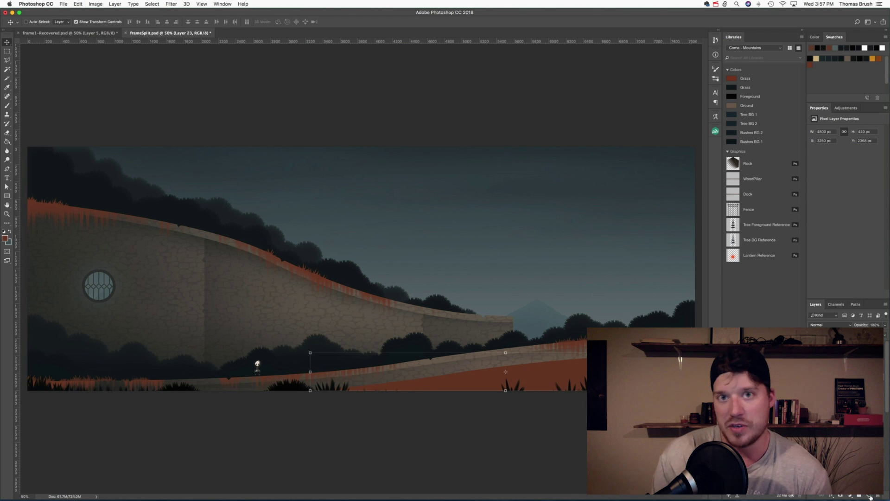
click(871, 497)
key(super+v)
click(78, 4)
click(206, 241)
- Skew and stretch the flipped bushes into a long slanted cast shadow across the red field
click(78, 4)
click(185, 183)
drag(695, 391, 695, 342)
drag(28, 391, 27, 442)
drag(220, 398, 1, 419)
key(super+minus)
key(super+minus)
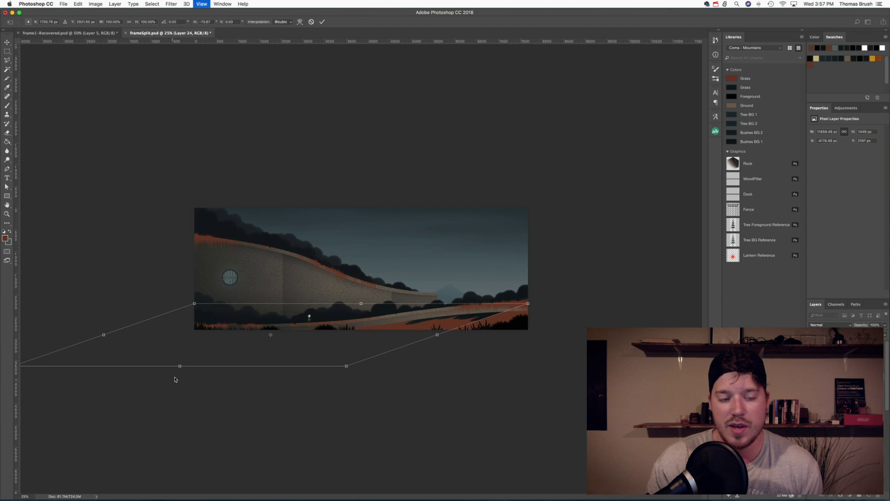
drag(181, 366, 105, 366)
key(Return)
- Position the slanted bush shadow over the red field and soften it with a blur filter
drag(171, 336, 257, 337)
key(super+plus)
key(super+plus)
drag(484, 380, 505, 382)
key(b)
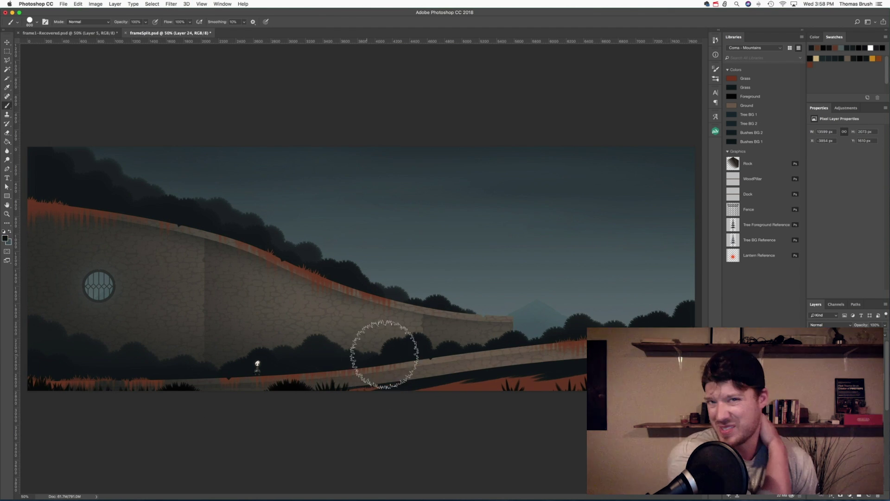
click(172, 4)
click(285, 134)
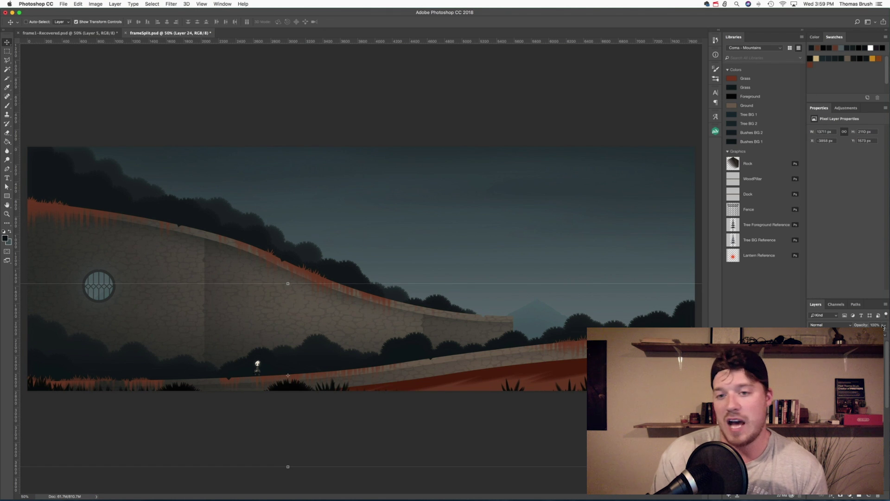
- Paint soft shading over the red field on a new layer with a large soft brush and an adjusted sampled red
click(869, 495)
key(b)
alt+click(488, 387)
click(5, 238)
click(634, 176)
click(791, 171)
click(37, 22)
double_click(84, 90)
drag(570, 371, 529, 335)
key(v)
click(830, 325)
- Darken the red field with Hue/Saturation and paint dark red grass along its upper edge on a new layer
click(869, 495)
key(g)
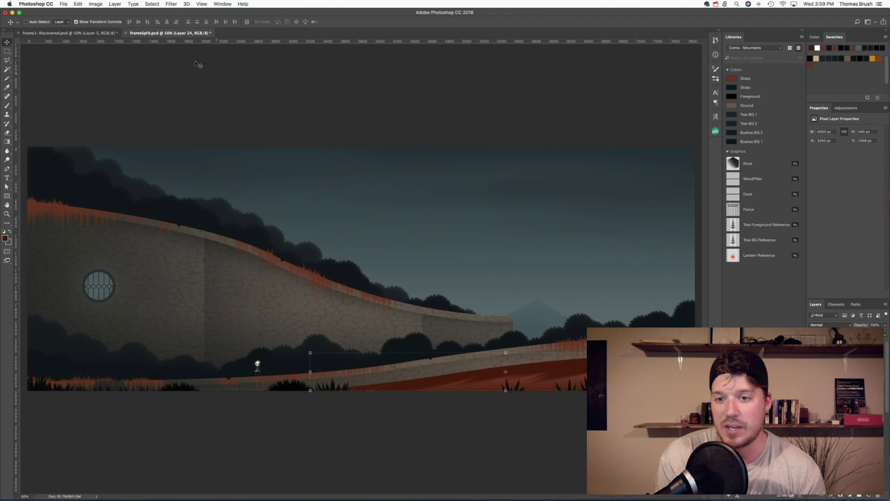
key(super+u)
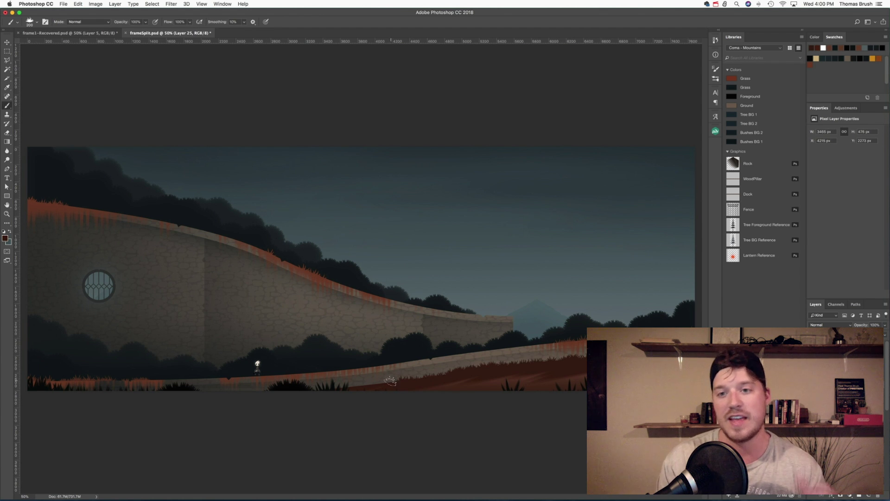
key(v)
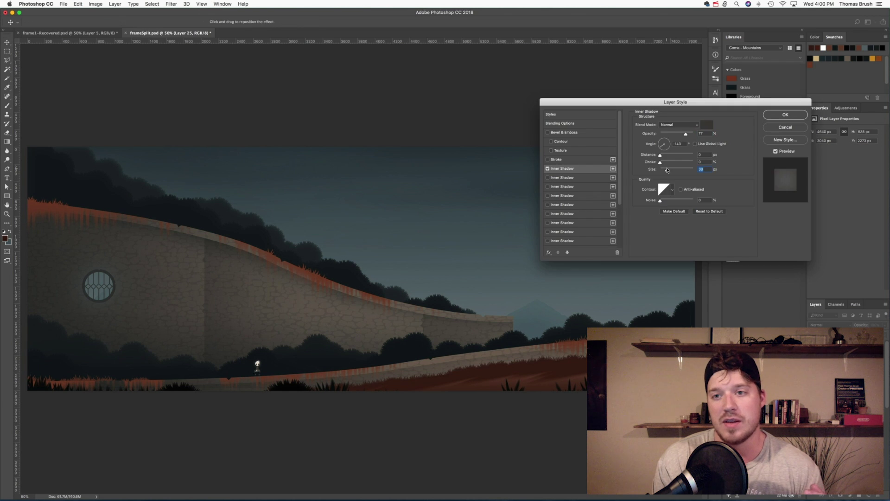
- Apply an inner shadow with 77% opacity and zero distance to the dark red grass layer and save the document
click(707, 124)
key(Escape)
click(786, 115)
right_click(855, 371)
click(789, 306)
key(super+s)
- Try a Hue/Saturation adjustment on the artwork in the red field and undo it
super+click(606, 372)
super+click(656, 381)
click(95, 4)
mouse_move(103, 23)
click(191, 60)
click(659, 88)
key(super+z)
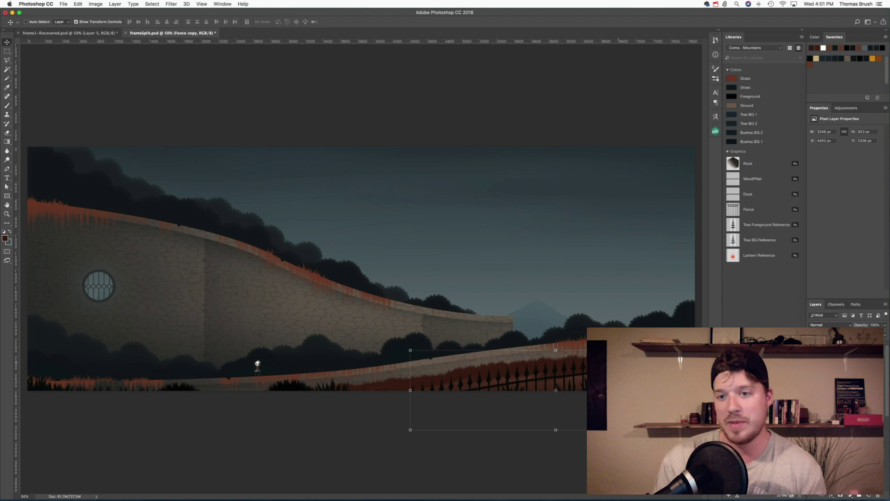
key(ctrl+z)
- Tint the fence in the red field with a dark red Color Overlay at reduced opacity
double_click(853, 380)
click(709, 123)
click(696, 242)
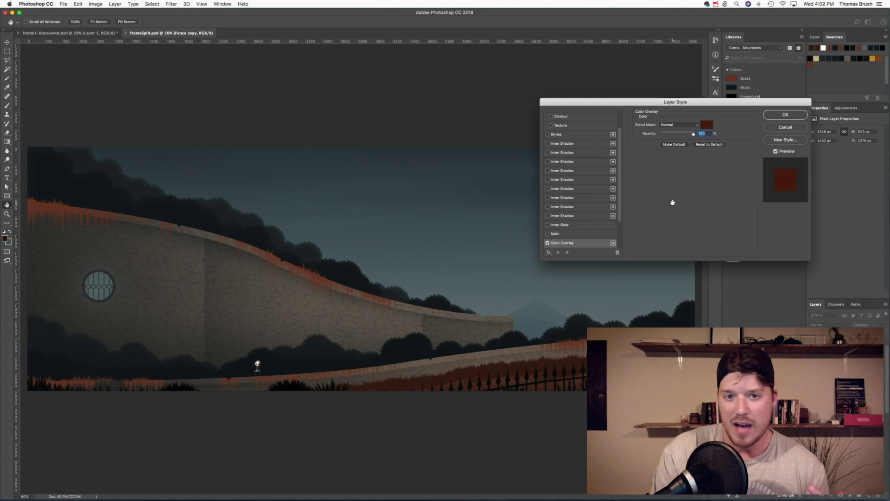
click(789, 172)
drag(691, 134, 669, 134)
click(785, 114)
- Lasso wavy fog bands above the foreground wall on a new layer and fill them with a white gradient
click(580, 332)
click(870, 496)
key(l)
drag(50, 369, 55, 372)
drag(466, 366, 690, 318)
key(g)
click(5, 238)
click(627, 168)
click(789, 171)
drag(492, 417, 499, 255)
key(super+d)
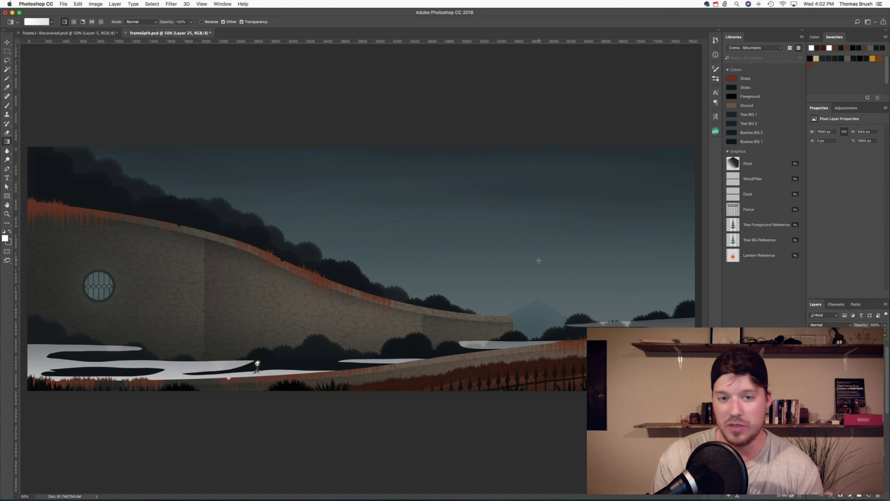
drag(531, 429, 531, 297)
- Smear the white fog bands horizontally using Motion Blur at angle 0 with an increased distance
click(171, 4)
mouse_move(182, 86)
click(297, 134)
click(482, 168)
click(172, 4)
click(281, 127)
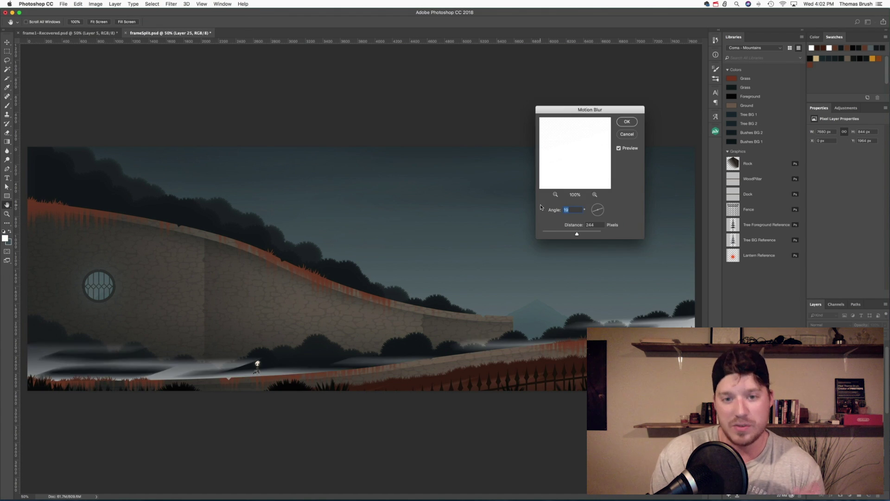
text(0)
drag(577, 234, 588, 234)
click(627, 121)
- Soften the fog bands with a second blur filter and lower the fog layer's opacity
click(171, 3)
click(294, 113)
click(716, 127)
key(v)
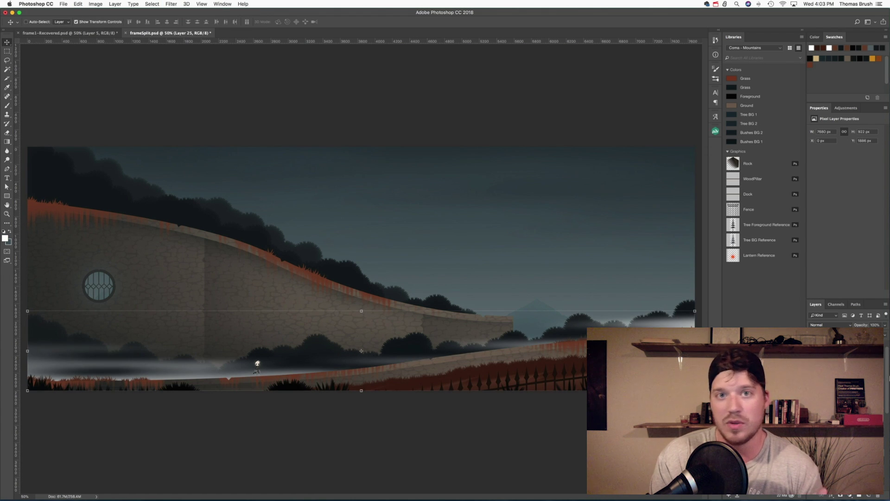
click(885, 326)
drag(882, 333, 844, 334)
- Lasso fog shapes over the red field on a new layer, fill them with a white gradient and deselect
click(868, 496)
key(l)
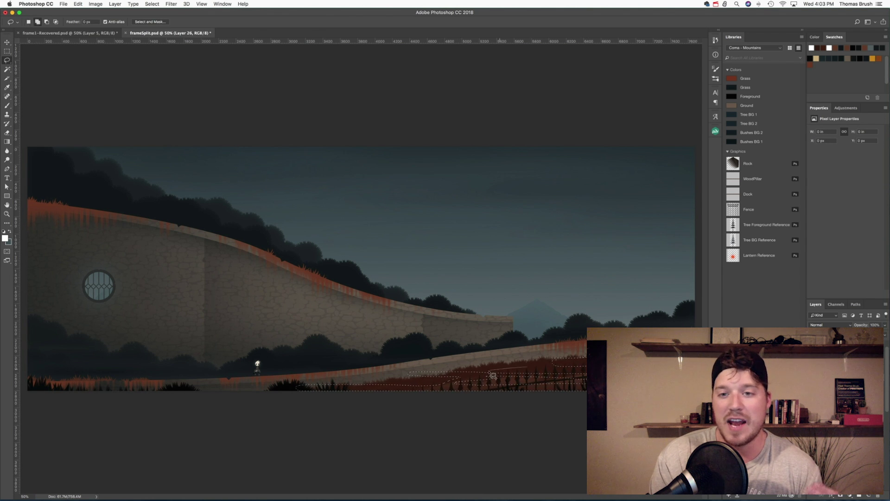
click(7, 142)
drag(473, 412, 468, 364)
key(super+d)
- Blur the fog over the red field with Motion Blur and set its layer opacity to 30%
click(171, 3)
click(301, 126)
click(627, 121)
drag(672, 222, 661, 221)
click(716, 128)
key(v)
key(3)
- Load the pointed pine-tree brush and check the background pines in frame1-Recovered.psd for reference
click(835, 399)
click(835, 399)
key(b)
click(37, 23)
click(107, 159)
click(834, 417)
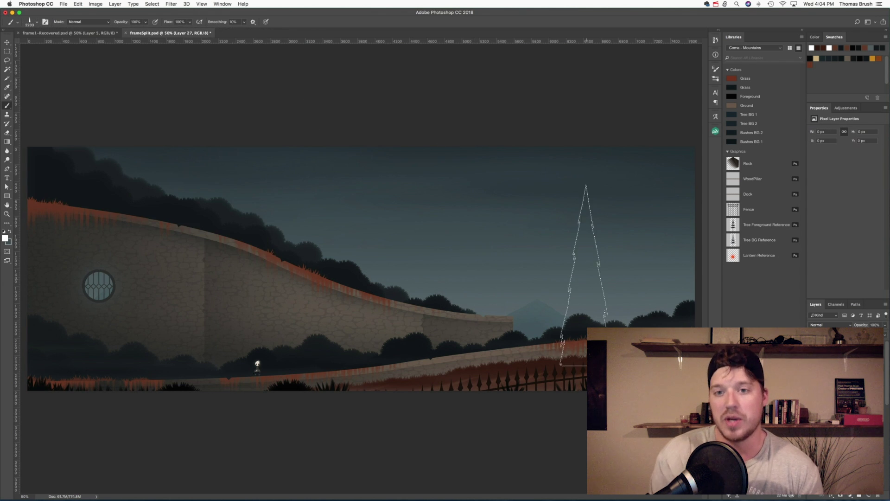
key(ctrl+Tab)
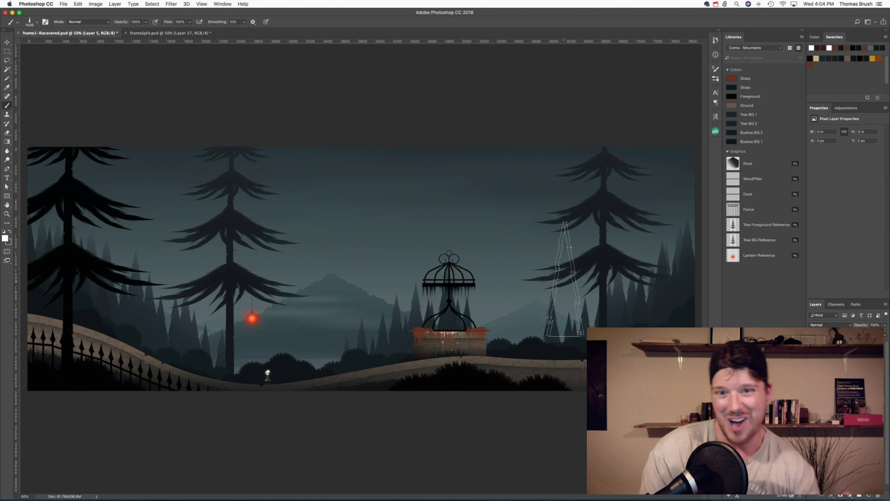
key(ctrl+Tab)
key(ctrl+z)
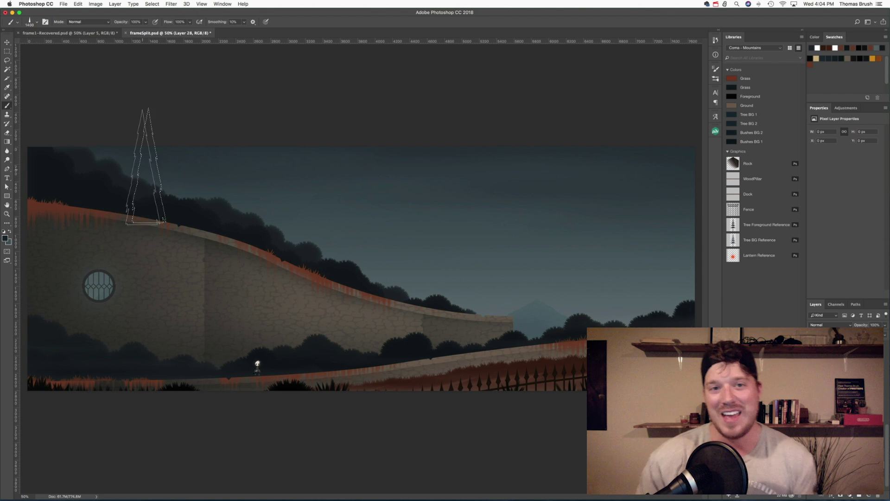
- Try stamping two dark pines behind the bushes on the upper hill
click(177, 202)
click(191, 202)
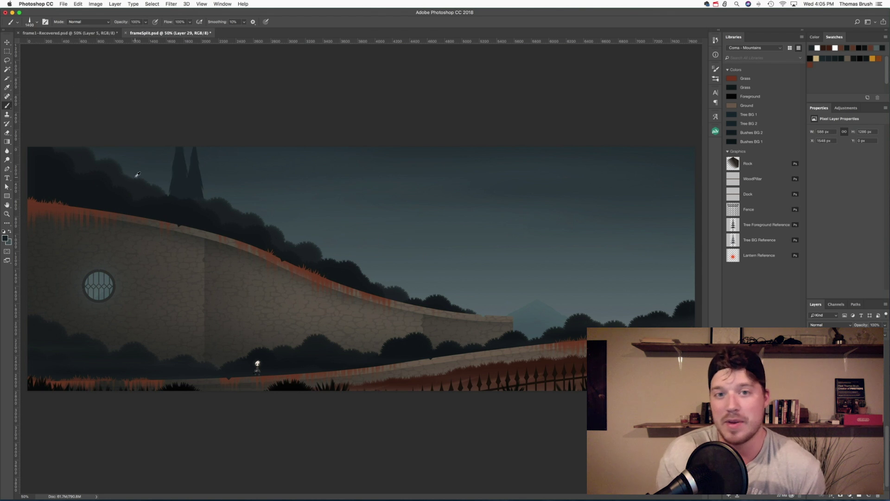
key(ctrl+z)
- Stamp a group of dark pines behind the bushes along the upper slope of the hill
click(158, 192)
click(272, 209)
click(287, 239)
click(311, 258)
click(241, 216)
- Stamp more pines down the hill slope and behind the bushes at the far end of the scene
click(253, 22)
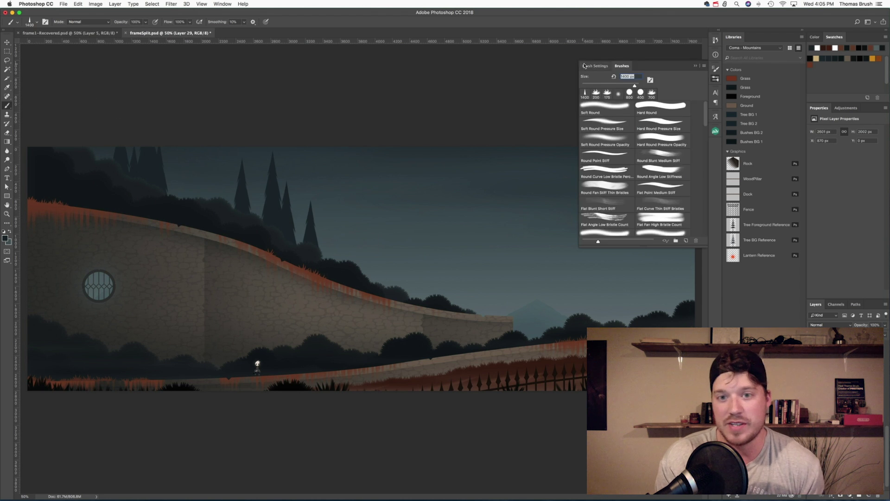
click(389, 258)
click(420, 273)
click(227, 245)
click(377, 306)
click(188, 216)
click(695, 66)
click(689, 289)
click(669, 300)
click(644, 326)
- Tint the pines with a #4d5e62 Color Overlay at 33% opacity and set the hill bushes' saturation to +42 and lightness to -11
key(v)
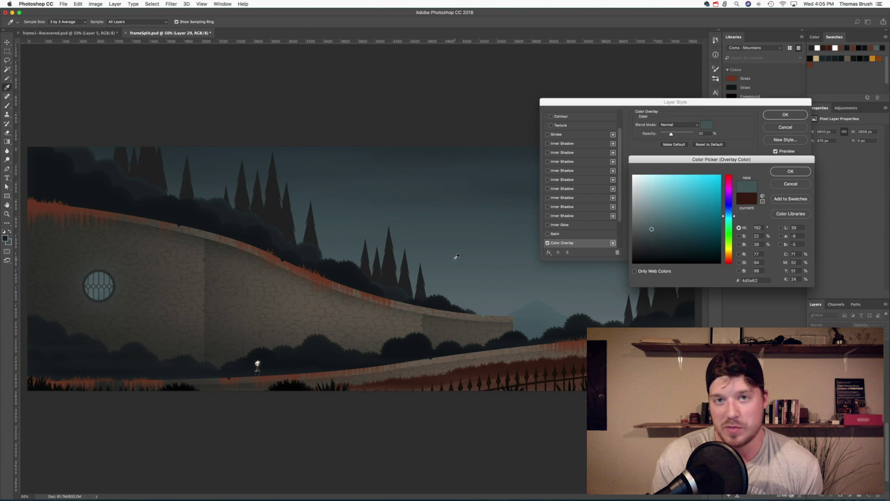
key(Return)
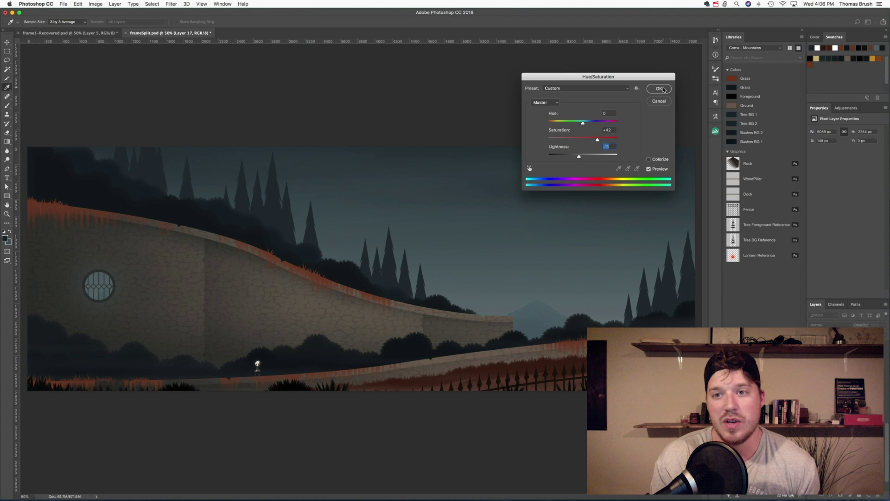
click(663, 89)
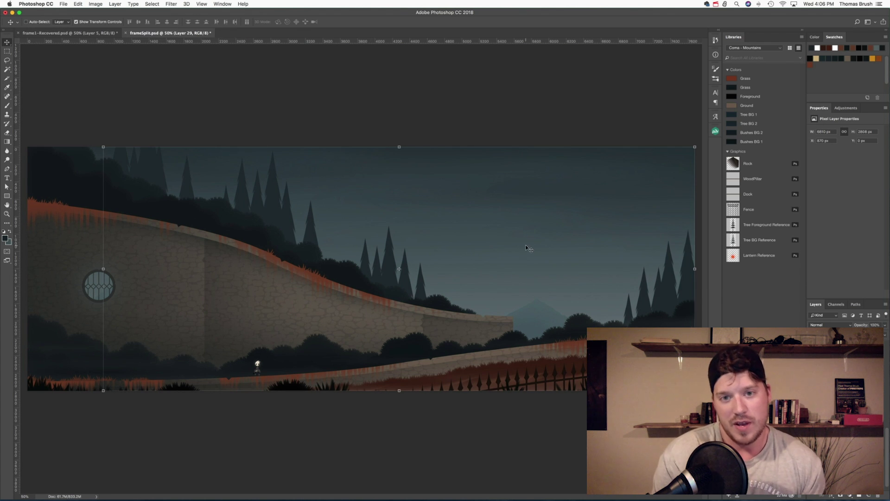
- Add a layer mask to the pine layer and fade parts of the pines with a large soft brush
right_click(849, 417)
right_click(861, 418)
click(840, 496)
key(b)
click(37, 23)
double_click(59, 74)
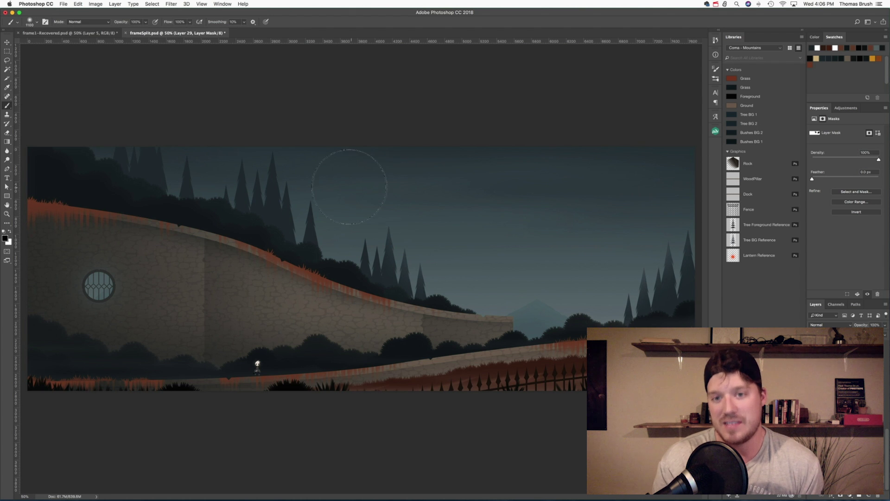
- Raise the background reference layer to bring the mountains and lake above the wall, and save the document
key(v)
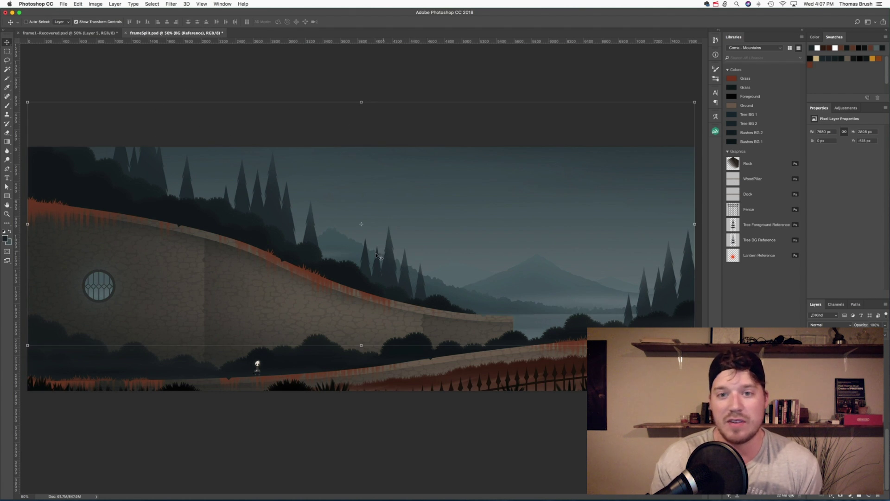
key(super+s)
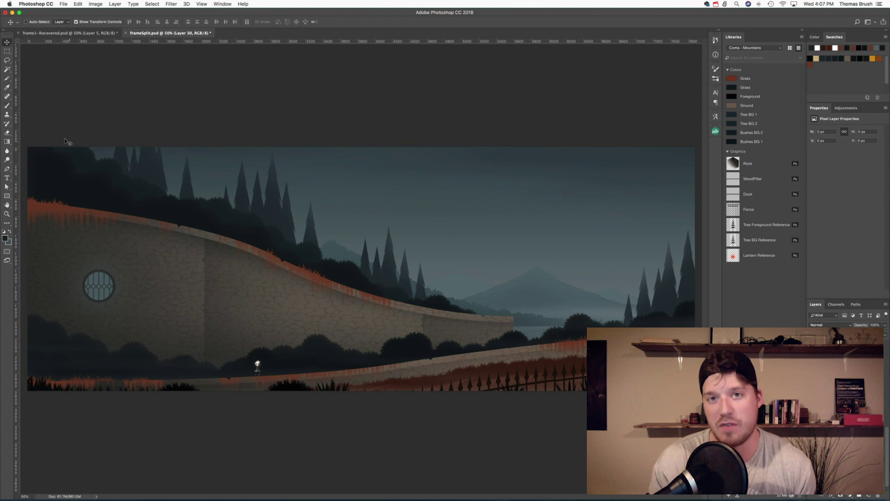
- Sample the pine colour and stamp additional smaller pines among the existing ones on a new layer
key(b)
alt+click(274, 202)
click(36, 23)
double_click(103, 160)
click(631, 305)
mouse_move(656, 300)
mouse_down()
mouse_move(573, 331)
mouse_move(553, 369)
mouse_move(441, 325)
mouse_move(312, 307)
mouse_move(161, 149)
mouse_move(374, 334)
mouse_up()
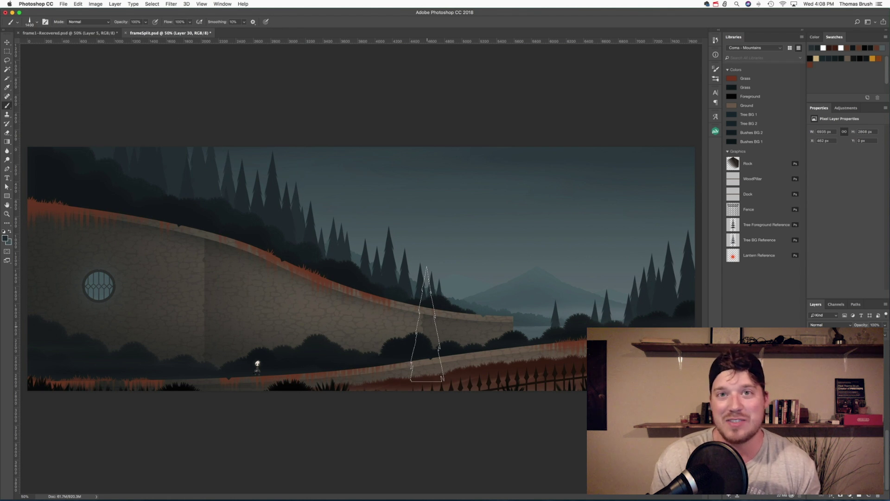
- Paint soft mist around the distant pines on a new layer beneath, using a large soft brush and a sampled lake-blue colour
super+click(869, 496)
click(37, 22)
double_click(28, 107)
drag(663, 417, 607, 410)
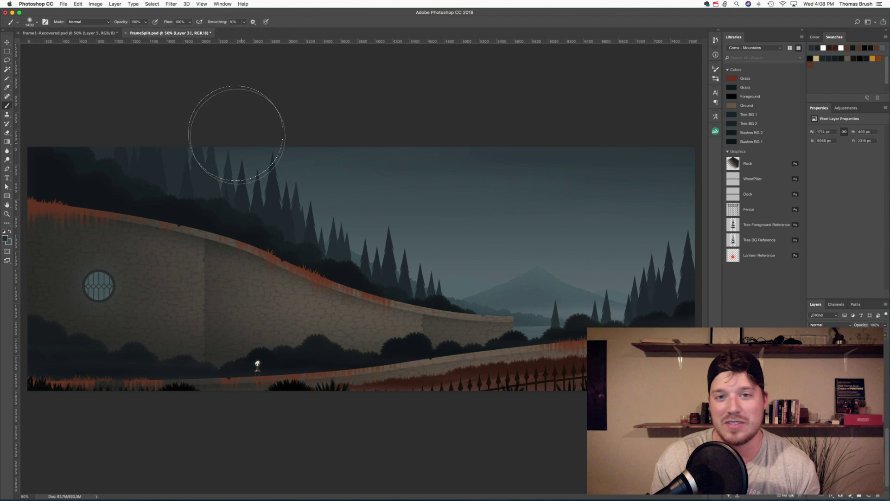
alt+click(578, 310)
drag(218, 185, 83, 196)
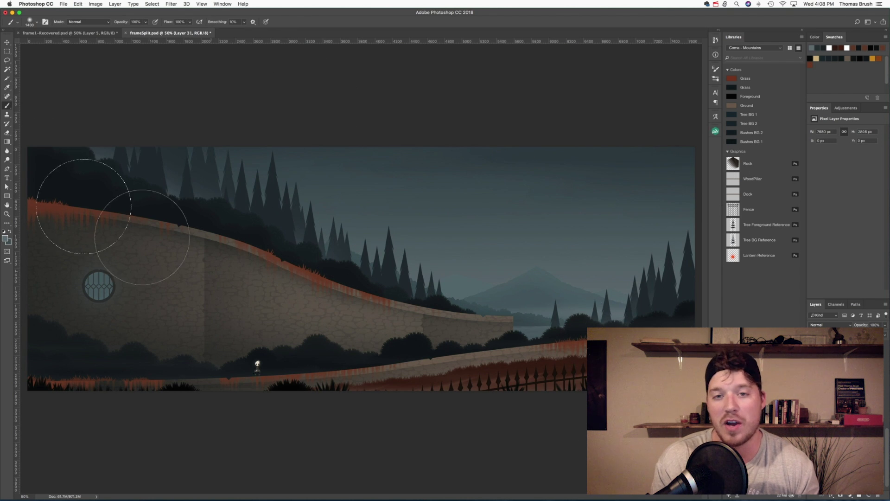
- Add a layer mask to the additional pines, fade them with a smaller soft brush and save the document
click(849, 431)
click(840, 496)
key(bracketleft)
click(652, 257)
drag(320, 171, 222, 116)
key(v)
super+click(576, 315)
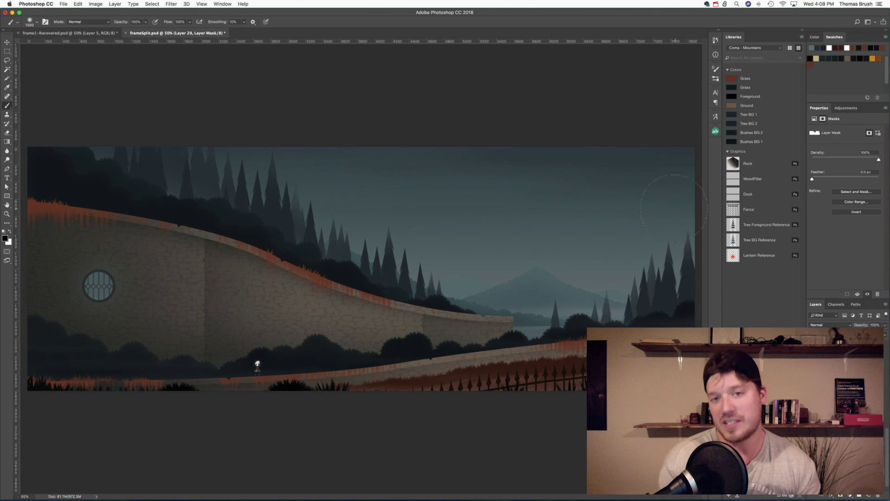
key(super+s)
- Paint soft haze over the upper hill on a new layer with a sampled sky colour
click(869, 495)
key(b)
alt+click(519, 230)
drag(121, 160, 183, 249)
key(v)
- Try painting soft white mist over the lower bushes and path on a new layer
click(869, 495)
key(b)
key(v)
click(116, 320)
click(869, 495)
key(b)
drag(34, 345, 103, 381)
click(5, 239)
click(627, 173)
key(Return)
mouse_move(361, 374)
mouse_down()
mouse_move(58, 371)
mouse_move(457, 372)
mouse_up()
key(v)
key(BackSpace)
- Place the Tree Foreground Reference graphic, resize it and position the black tree in front of the stone wall
super+click(450, 453)
drag(767, 224, 453, 239)
key(Return)
drag(454, 241, 288, 296)
drag(344, 172, 369, 115)
key(Return)
drag(347, 285, 87, 265)
drag(86, 265, 181, 373)
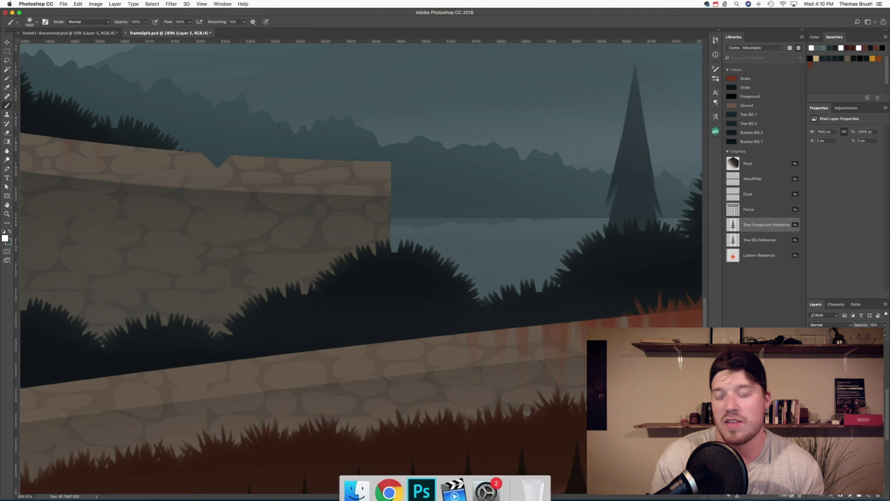
- Fill a new layer with a slate-blue haze colour and set its opacity to 10%
right_click(7, 51)
key(shift+l)
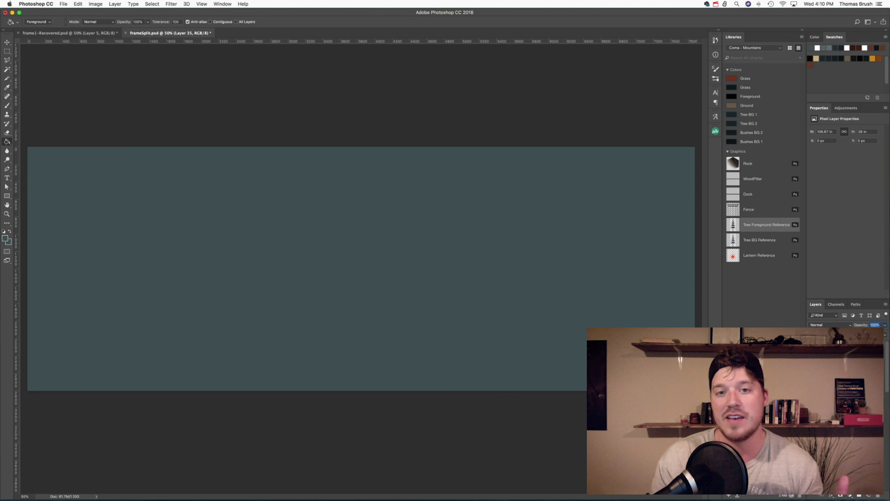
text(10)
text(v)
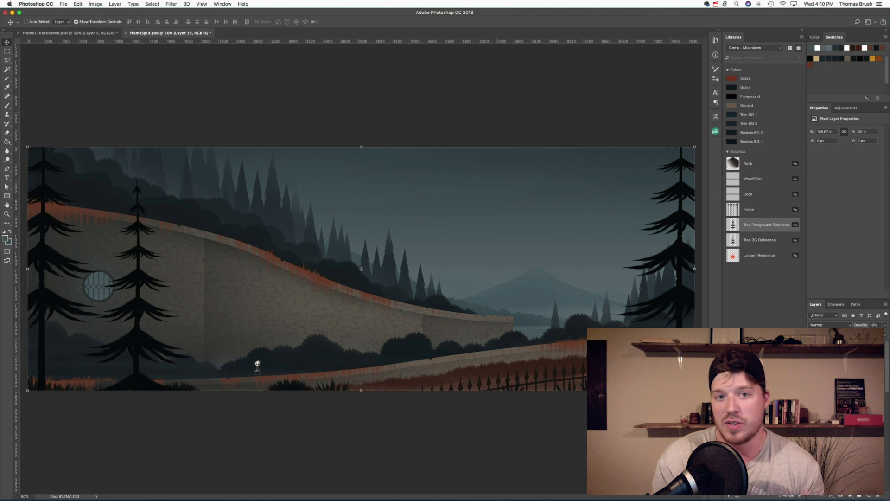
- Place the library's Fence graphic on top of the hill, behind the red grass
click(717, 4)
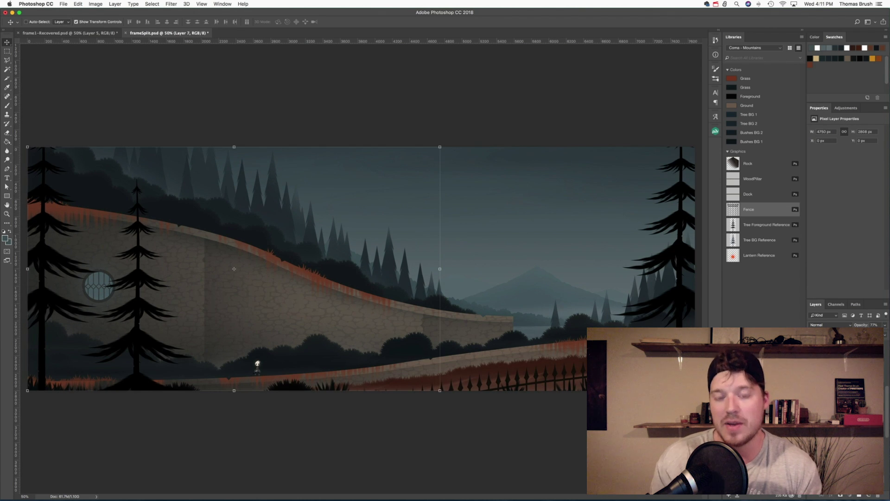
drag(734, 210, 302, 206)
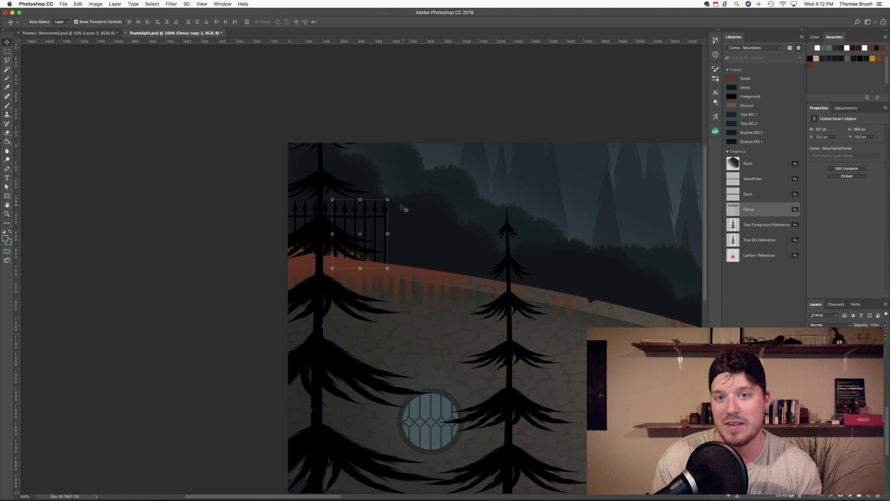
- Duplicate the iron fence section along the hilltop and slant the copies to follow the red grass slope
drag(389, 232, 388, 246)
key(Return)
drag(423, 220, 473, 231)
click(78, 4)
mouse_move(92, 158)
click(180, 183)
key(Return)
- Extend the iron fence down the hill with more slanted copies, past the smaller foreground tree
drag(410, 240, 458, 250)
drag(589, 265, 603, 269)
click(78, 4)
mouse_move(132, 158)
click(180, 182)
drag(537, 265, 537, 267)
key(Return)
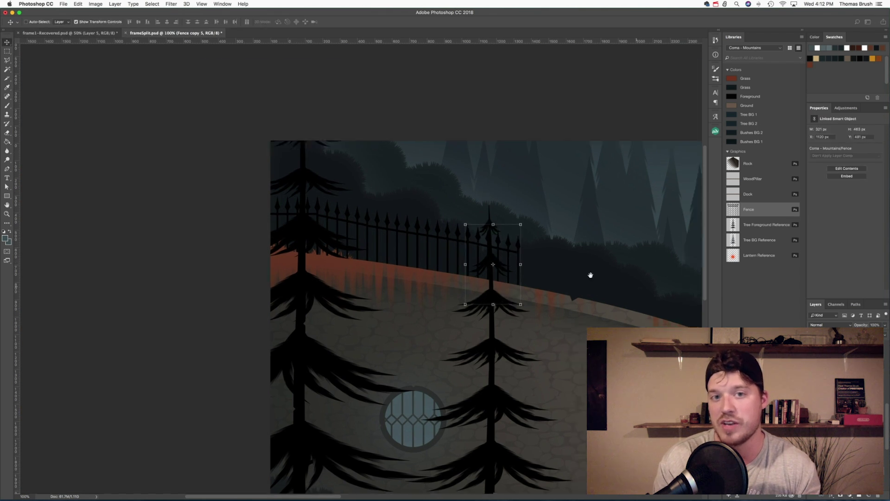
drag(650, 291, 376, 231)
drag(383, 216, 433, 227)
- Merge the fence copies into one layer fitted to the hill's curve and nudge the smaller foreground tree slightly
key(super+minus)
key(super+minus)
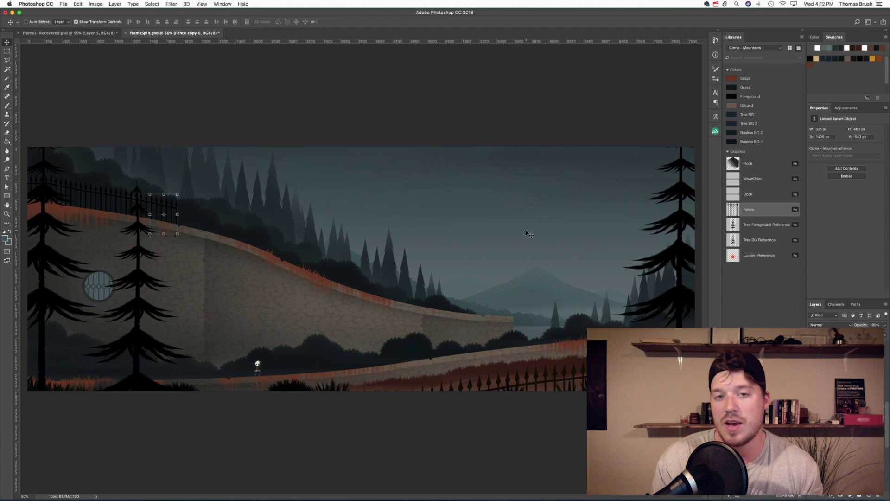
scroll(844, 409, down, 5)
shift+click(845, 417)
key(super+e)
click(78, 4)
mouse_move(93, 158)
click(182, 202)
key(Return)
drag(243, 224, 241, 227)
drag(139, 306, 132, 303)
- Merge the stone hill's wall and window layers into one and adjust its brightness and contrast
click(311, 278)
shift+click(844, 417)
right_click(863, 413)
click(816, 408)
click(311, 279)
shift+click(844, 417)
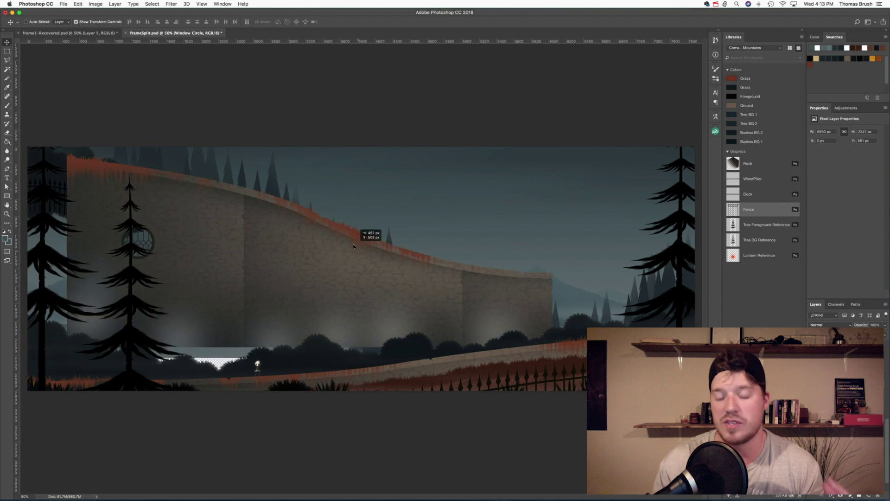
click(95, 3)
click(199, 25)
drag(517, 155, 546, 158)
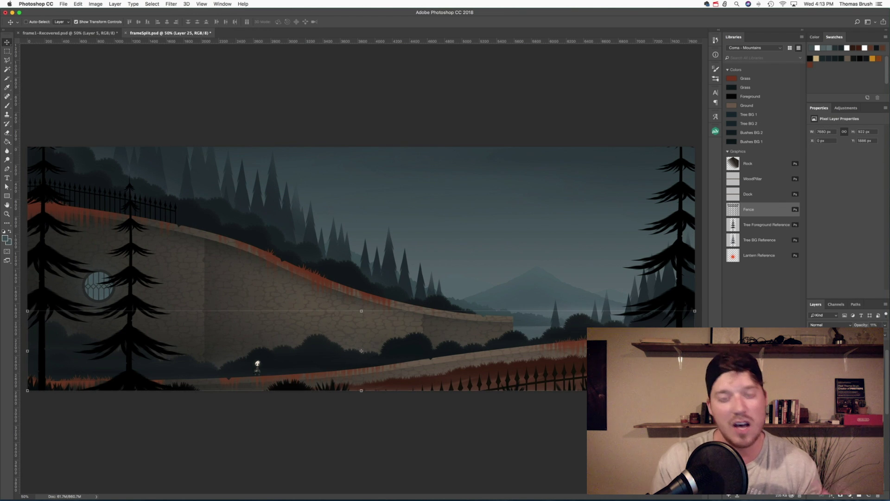
- Add a Brightness/Contrast adjustment layer to the scene with Contrast at 32
right_click(855, 417)
click(810, 422)
click(850, 495)
click(858, 357)
click(26, 22)
click(71, 341)
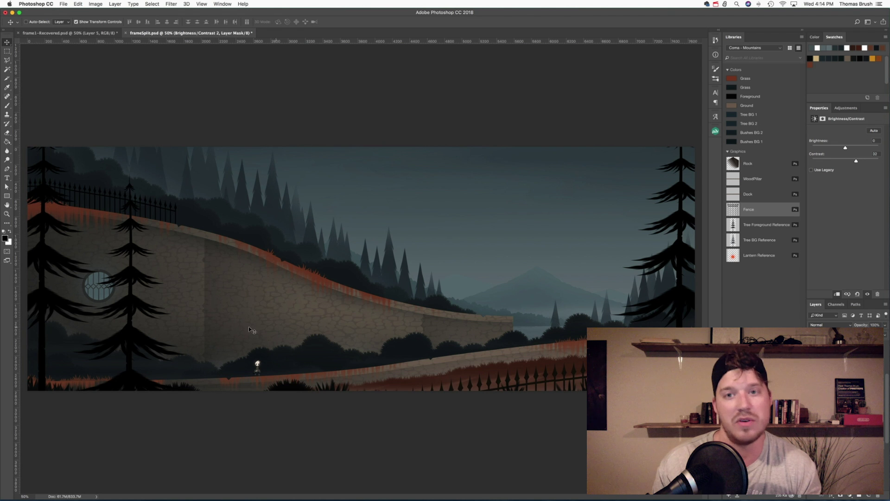
- Try shading the lower part of the stone wall with a gradient in a colour sampled from the painting
super+click(236, 320)
click(7, 142)
click(37, 140)
key(i)
click(129, 319)
key(g)
drag(158, 366, 160, 297)
key(super+z)
key(v)
- Switch to Unity, find the frameSplit file in the project and open it in the PSD Importer
click(754, 48)
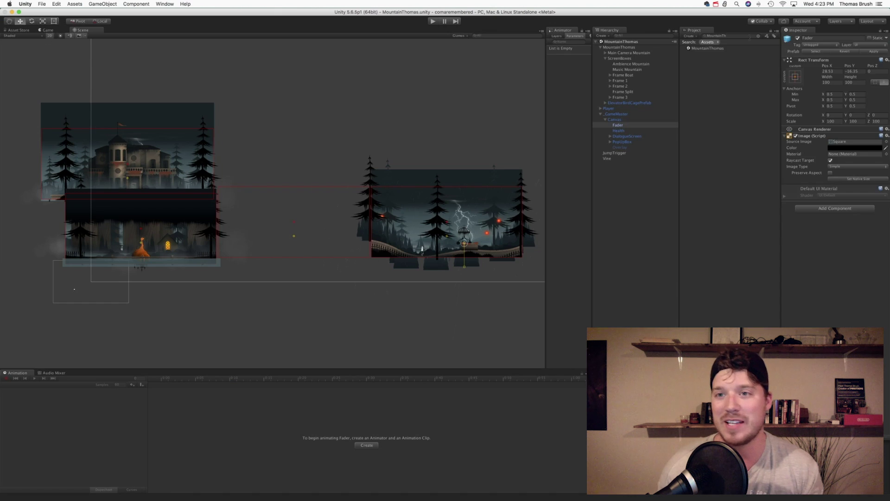
click(713, 55)
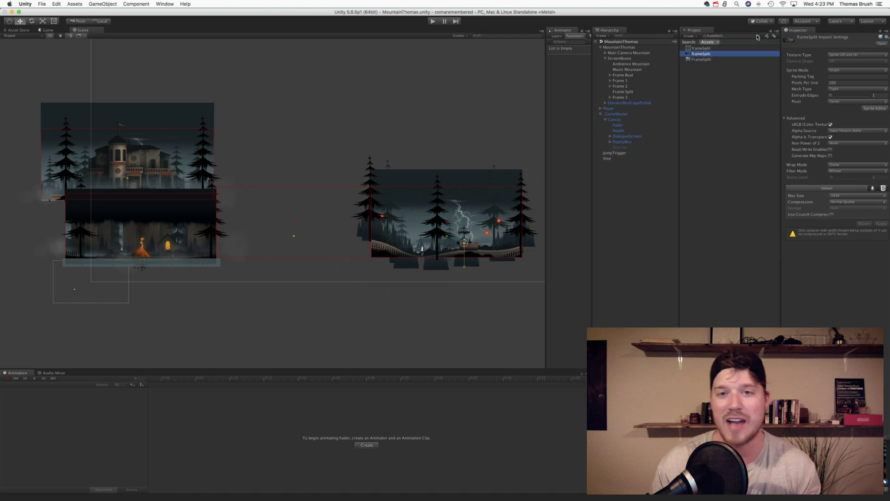
click(758, 36)
right_click(725, 42)
click(751, 168)
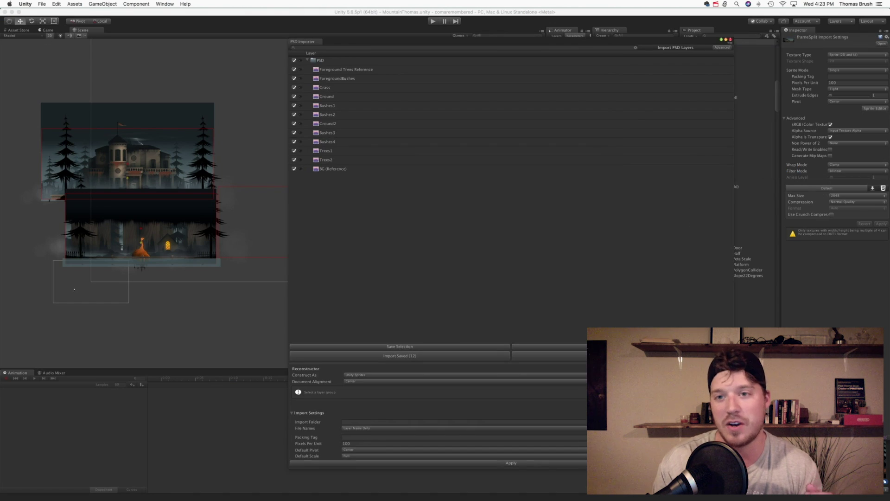
- Set the PSD import to 180 pixels per unit and build the PSD as Unity sprites
drag(736, 469, 581, 314)
drag(441, 40, 703, 81)
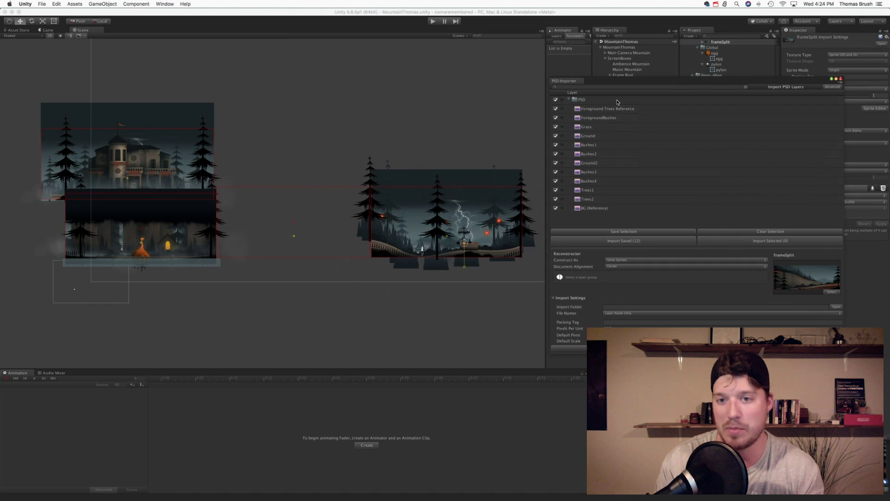
click(650, 328)
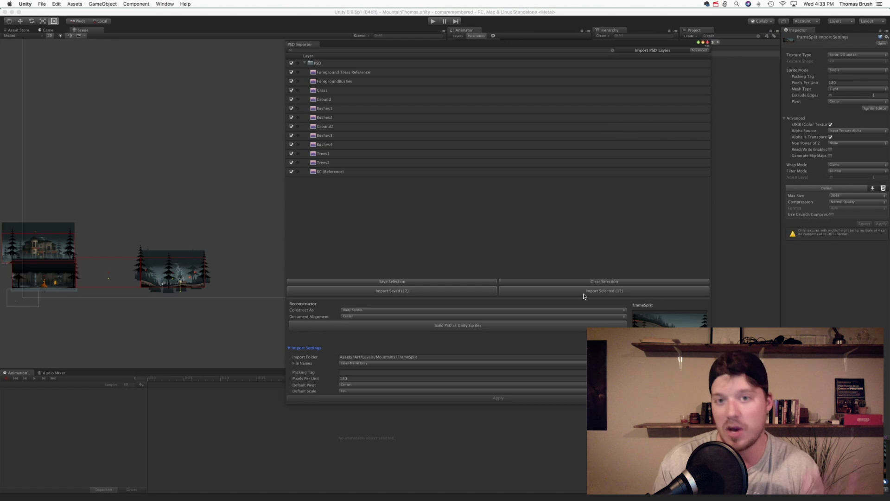
click(491, 324)
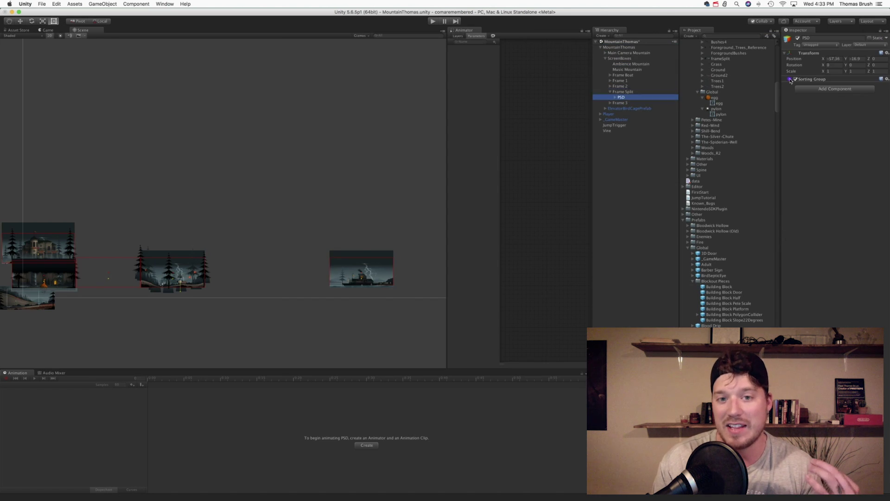
- Set the X and Y position of the PSD group inside Frame Split to 0
click(833, 59)
text(0)
key(Tab)
text(0)
drag(180, 220, 280, 183)
scroll(208, 238, up, 15)
drag(448, 139, 556, 139)
drag(134, 218, 394, 209)
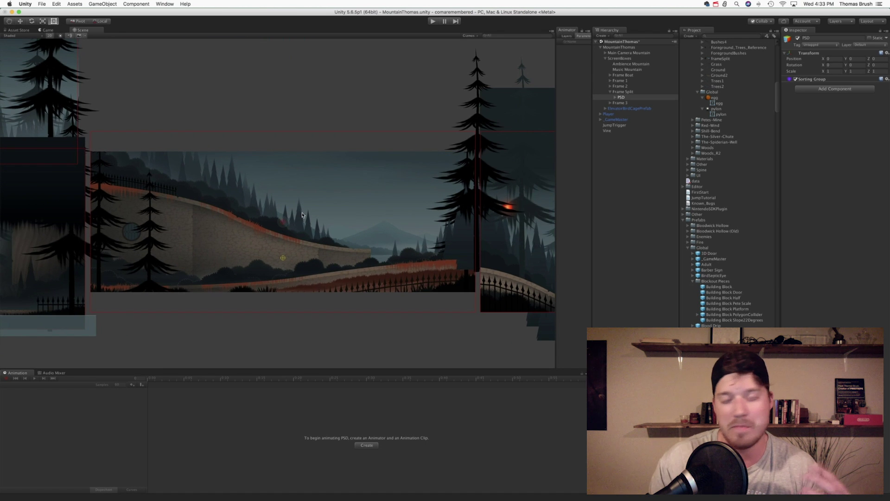
- Delete the Foreground Trees Reference sprite and put the Grass sprite on the Player sorting layer
click(630, 120)
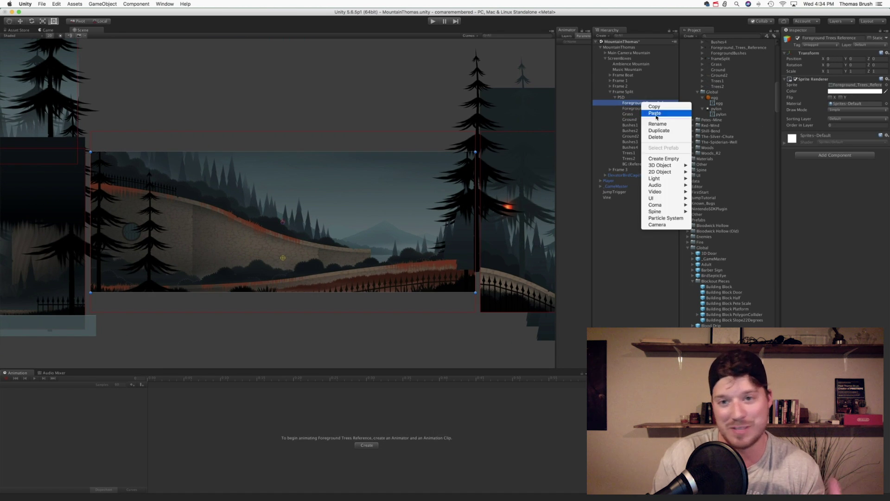
key(super+BackSpace)
click(857, 119)
click(850, 148)
click(840, 125)
- Put the Ground, Bushes1 and Ground2 sprites on the Player sorting layer, with Bushes1 at order -1
click(635, 114)
click(857, 119)
click(850, 148)
click(840, 126)
text(1)
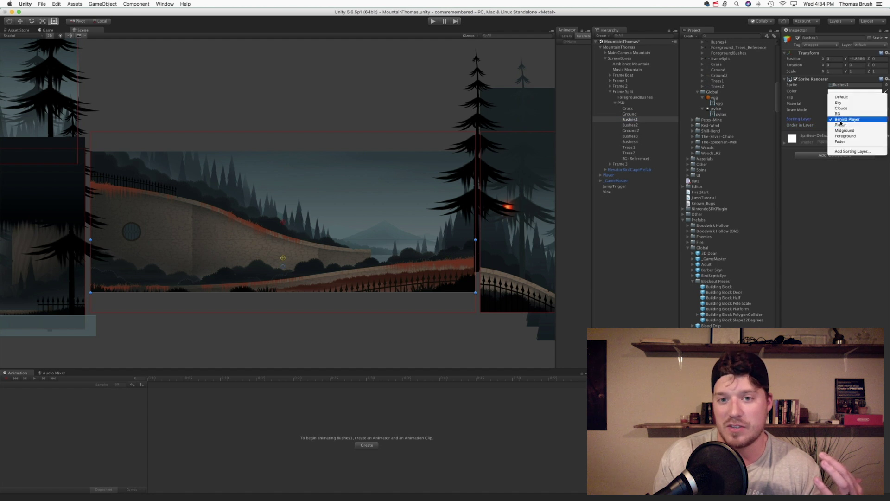
scroll(110, 283, up, 10)
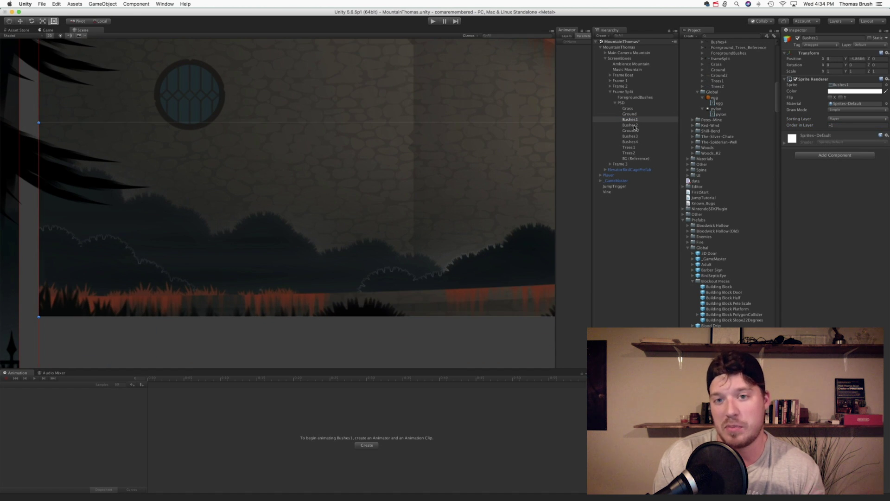
double_click(631, 131)
click(840, 125)
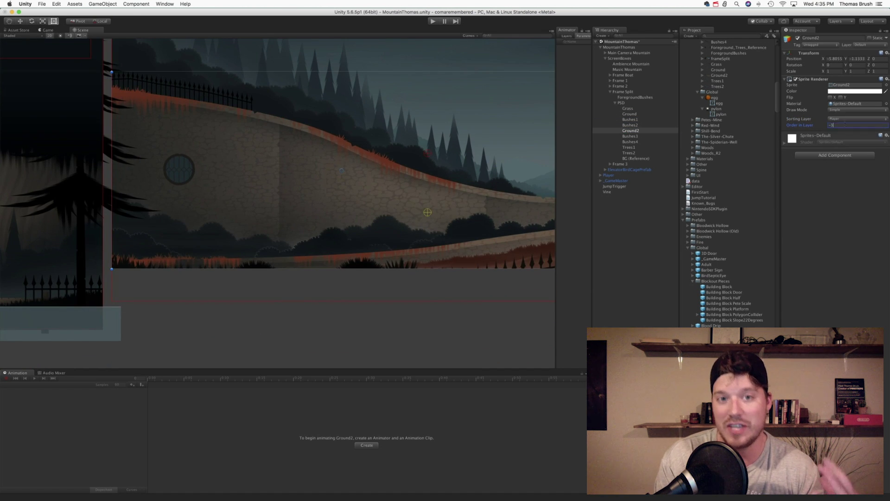
- Assign the Bushes3, Bushes4, Trees1 and Trees2 sprites to the Behind Player sorting layer
click(631, 136)
click(858, 118)
click(848, 141)
click(631, 142)
click(858, 119)
click(849, 141)
click(630, 148)
click(858, 118)
click(849, 142)
click(629, 153)
click(858, 119)
click(849, 142)
- Delete the BG (Reference) sprite from the PSD group
right_click(636, 158)
click(651, 190)
drag(407, 177, 259, 165)
scroll(385, 211, down, 5)
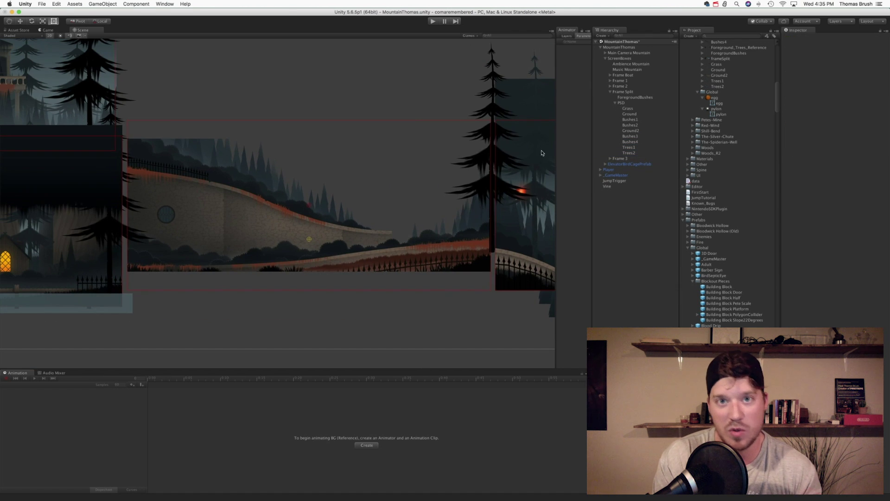
click(633, 92)
drag(813, 98, 773, 104)
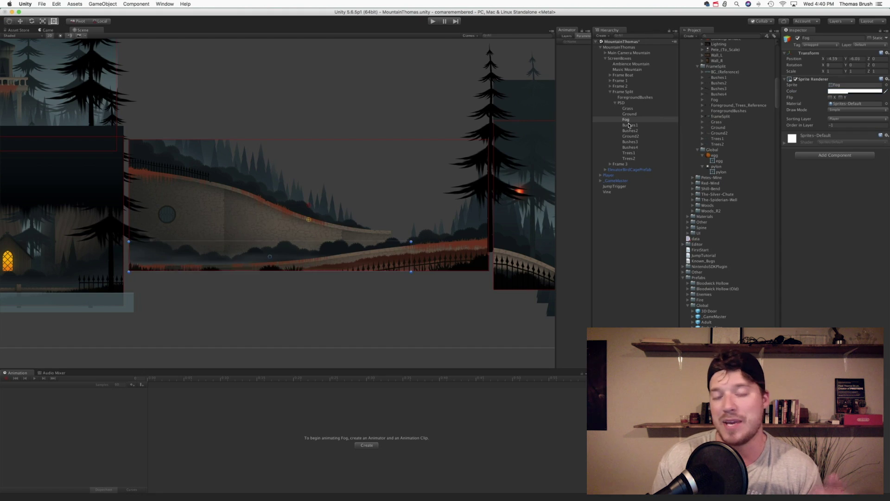
- Place the Fog sprite first in the PSD group and offset Bushes1 in depth from its neighbouring sprites
click(627, 125)
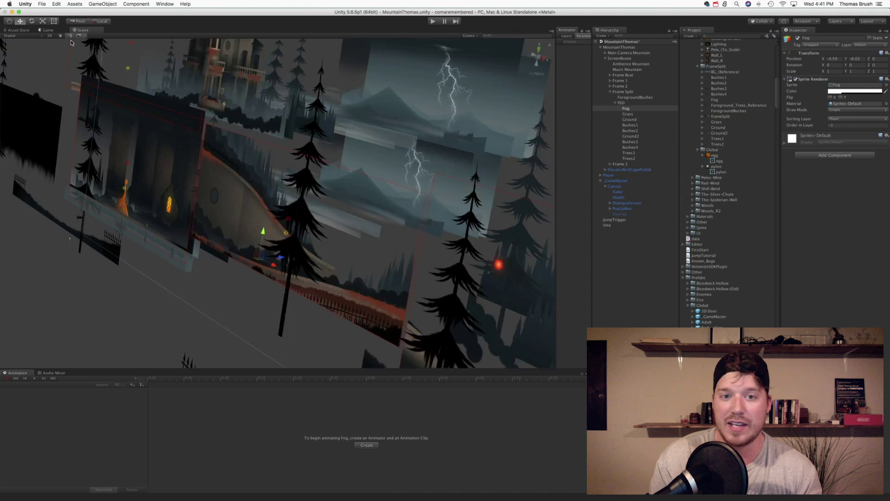
scroll(332, 169, down, 10)
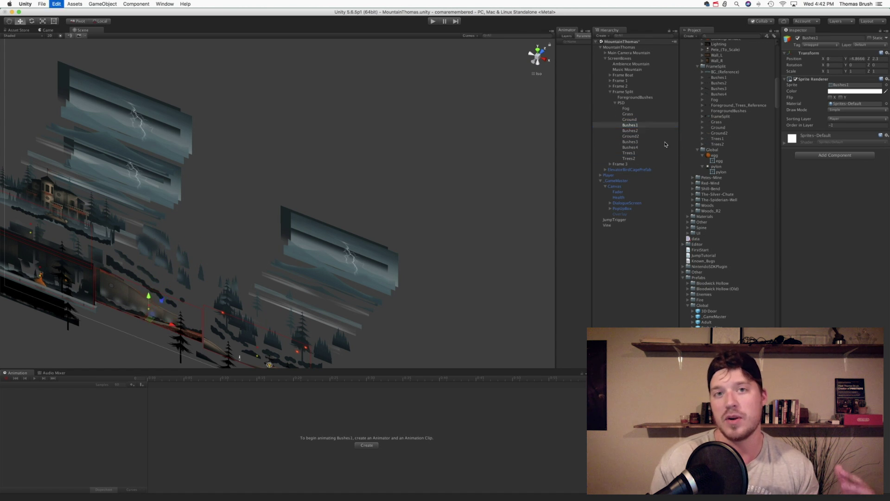
key(f)
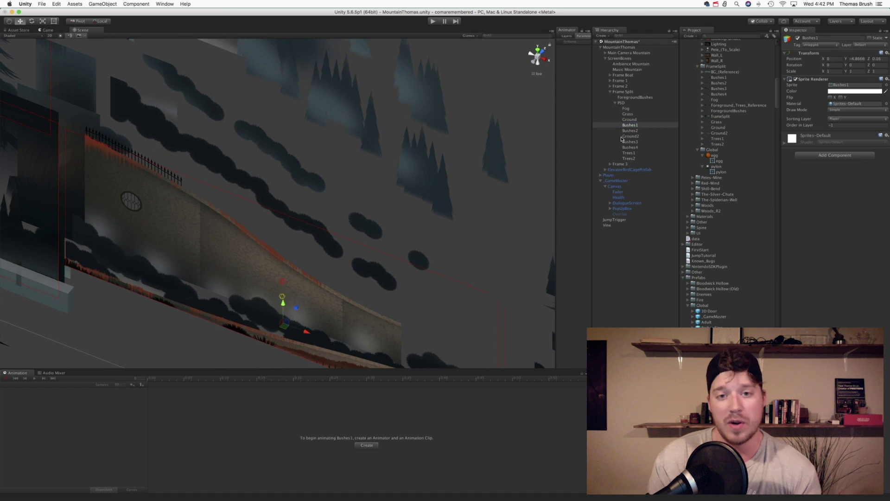
click(625, 126)
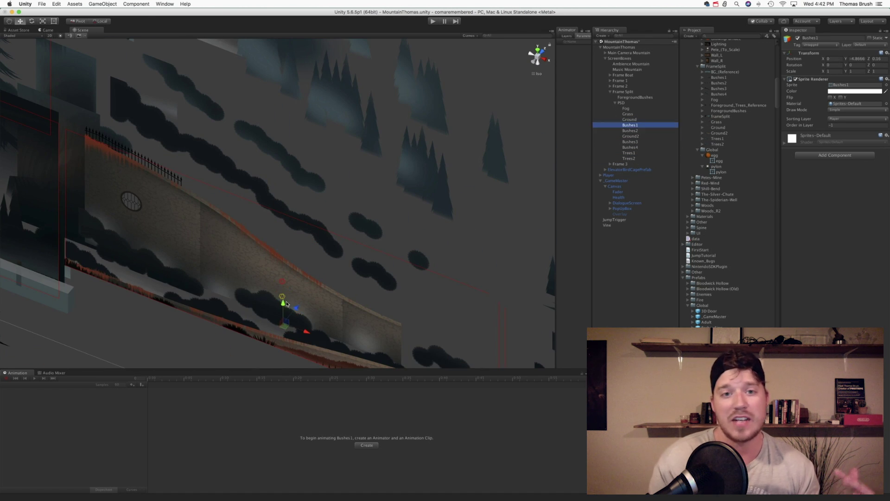
click(626, 109)
drag(158, 265, 105, 197)
- Bring ForegroundBushes forward in depth to about -12 on Z and return the scene view to 2D
click(638, 121)
click(443, 336)
click(442, 336)
scroll(235, 269, down, 5)
drag(235, 268, 468, 51)
click(50, 37)
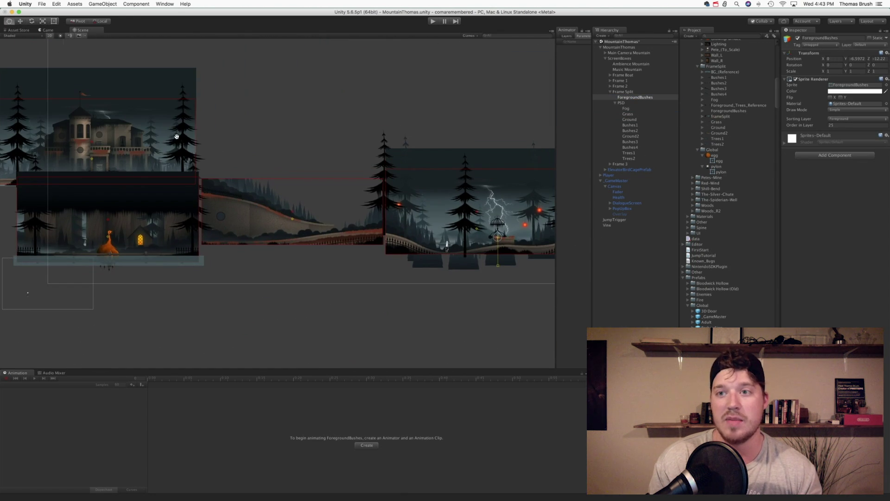
- Paste a copy of Frame 1's Hitbox Grass object into Frame Split and set its X position to 0
click(656, 103)
key(super+v)
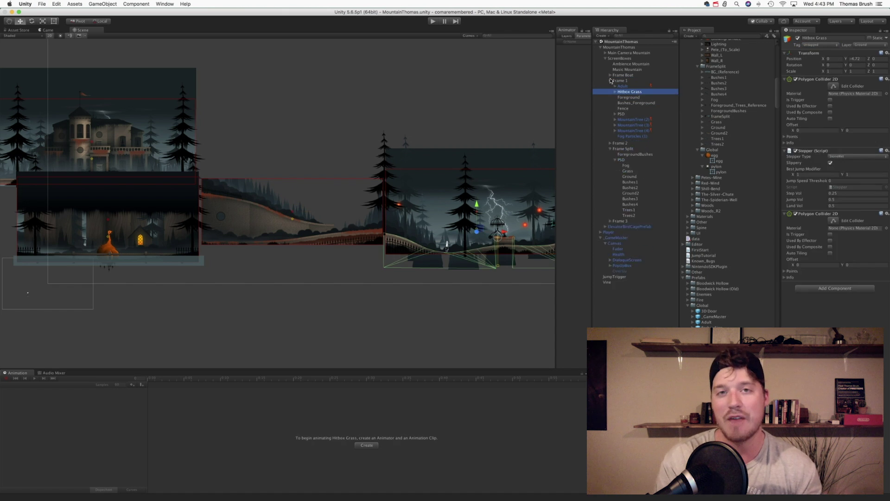
text(0)
- Delete the child object of the pasted Hitbox Grass and nest the hitbox under the Ground sprite
click(616, 103)
click(635, 108)
click(652, 103)
click(635, 108)
key(super+BackSpace)
click(630, 103)
scroll(418, 169, up, 10)
scroll(418, 169, up, 5)
drag(631, 103, 630, 126)
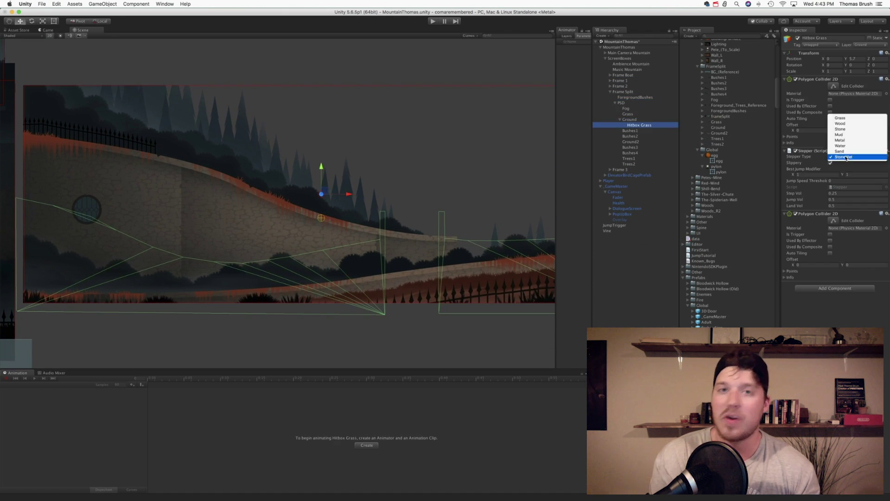
- Fit the ground's hitbox collider to the lower path with Slippery off, and split it into Hitbox Grass and Hitbox Stone
click(830, 163)
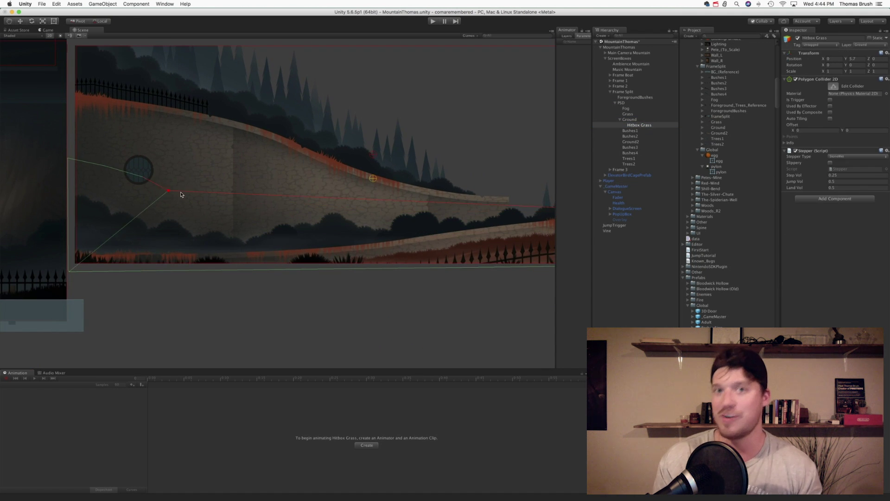
drag(68, 161, 417, 238)
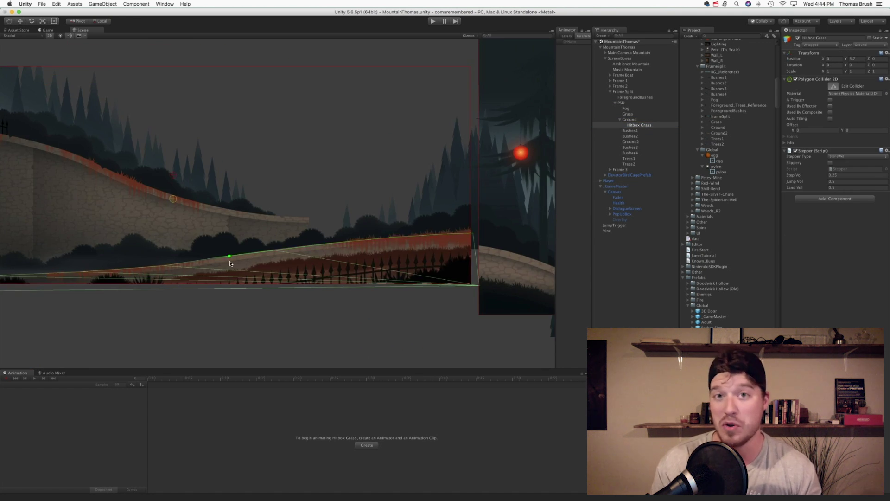
text(Grass)
key(Return)
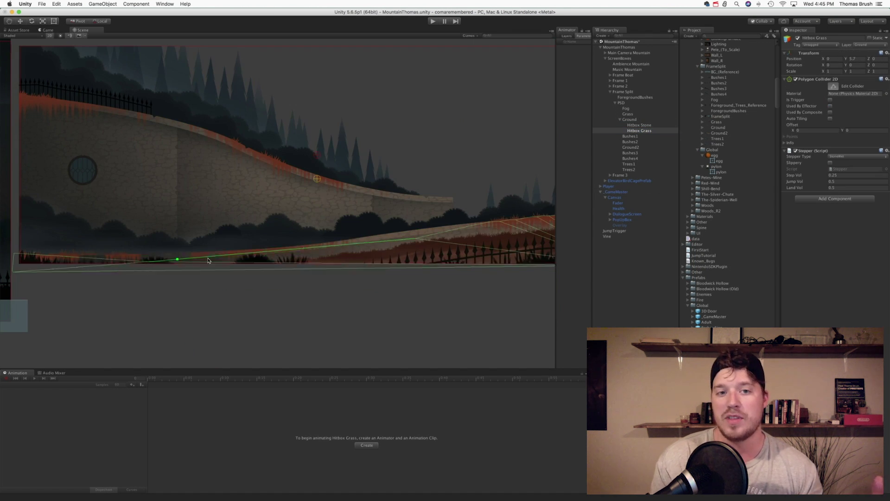
click(640, 124)
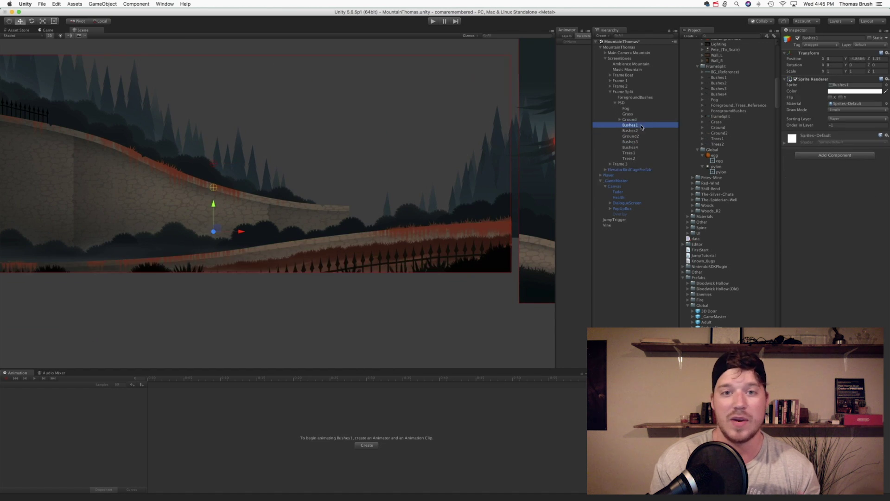
- Give Ground2 its own Hitbox Grass and Hitbox Stone and reshape their colliders along the top of the stone hill
drag(639, 128, 631, 147)
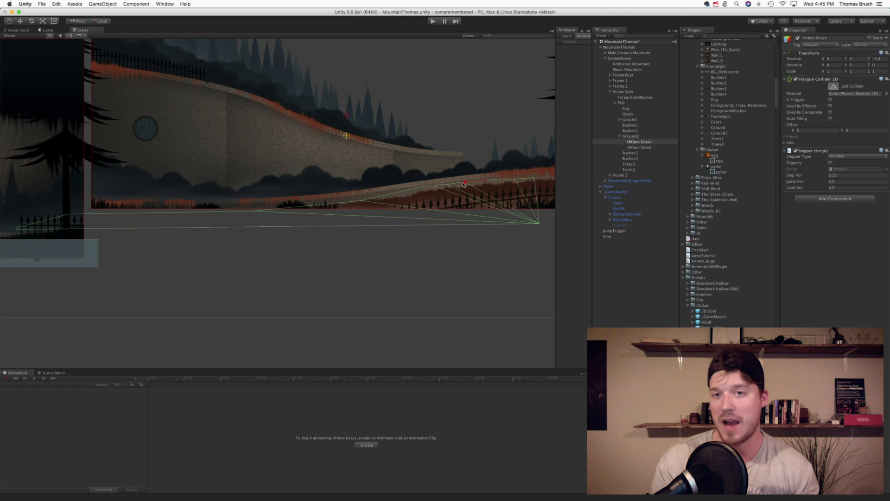
drag(358, 143, 123, 84)
drag(82, 214, 436, 152)
drag(92, 209, 459, 162)
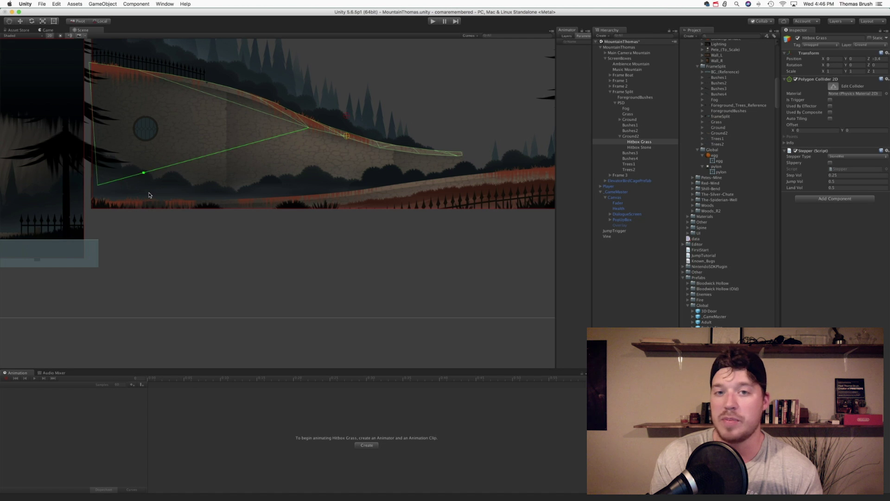
click(660, 147)
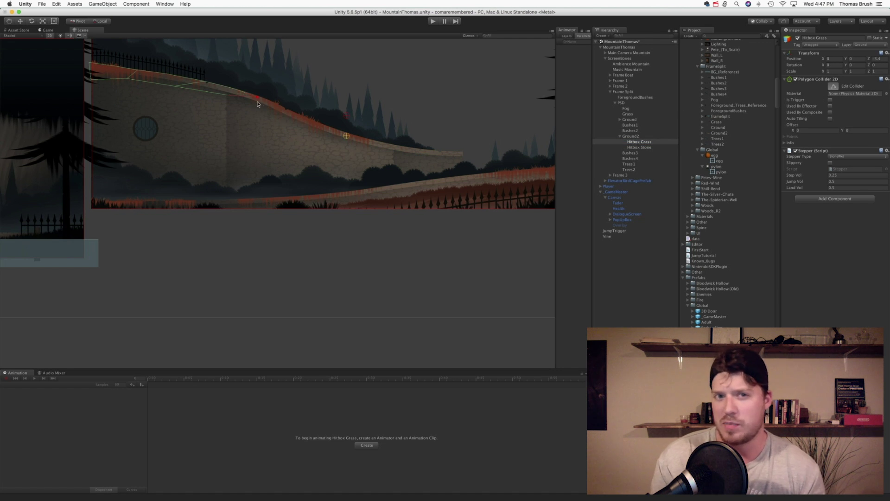
click(649, 147)
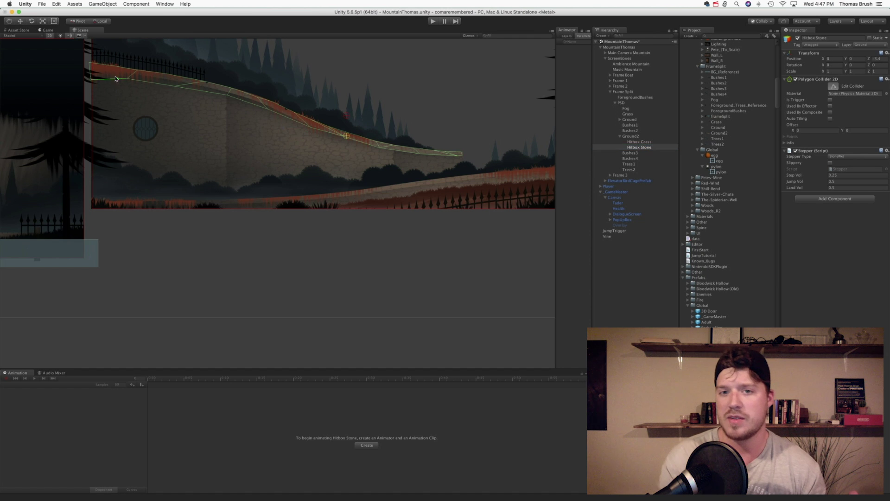
- Nest a copy of the MountainBG object with its lightning sky under Frame Split
click(620, 120)
super+click(640, 125)
scroll(347, 136, down, 3)
drag(423, 161, 237, 161)
drag(629, 120, 623, 92)
drag(185, 161, 426, 161)
- Set MountainBG's X and Y position to 0, raise it behind the hill and save the scene
click(834, 66)
text(0)
key(Tab)
text(0)
drag(280, 148, 280, 119)
scroll(310, 135, down, 5)
scroll(334, 125, up, 5)
key(super+s)
- Enter Frame Split as the value in the selected scene object's settings
click(623, 92)
click(630, 130)
click(843, 142)
text(Frame Split)
click(629, 108)
- Paste a copy of the Rain particle system and nest it under Frame Split
click(611, 87)
click(628, 130)
key(super+v)
drag(618, 120, 623, 91)
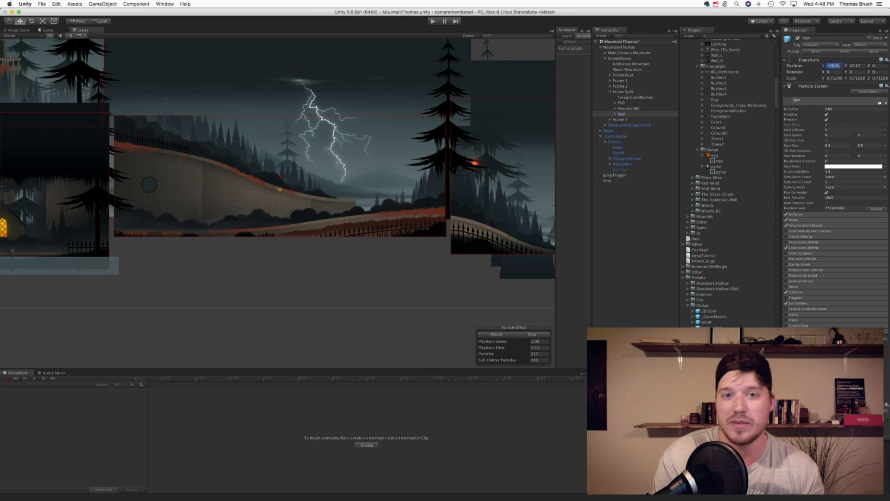
- Raise the Rain particle system above the hill frame with its X position at 0
drag(285, 55, 284, 39)
scroll(295, 201, up, 10)
scroll(302, 201, down, 7)
- Nest copies of Frame 2's Fog Particles and Firefly Particles under Frame Split, with the Firefly Particles' X position at 0
click(611, 87)
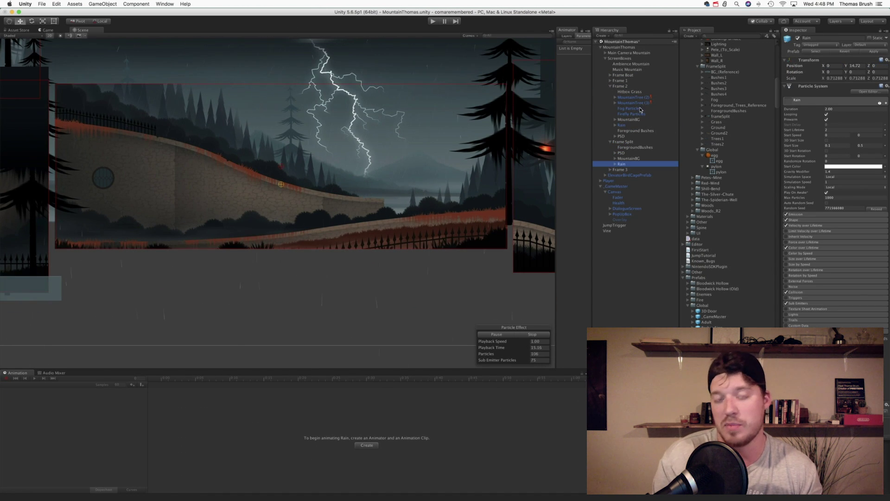
key(super+z)
click(836, 66)
text(0)
click(631, 108)
drag(207, 185, 207, 154)
scroll(417, 239, down, 8)
scroll(280, 199, up, 8)
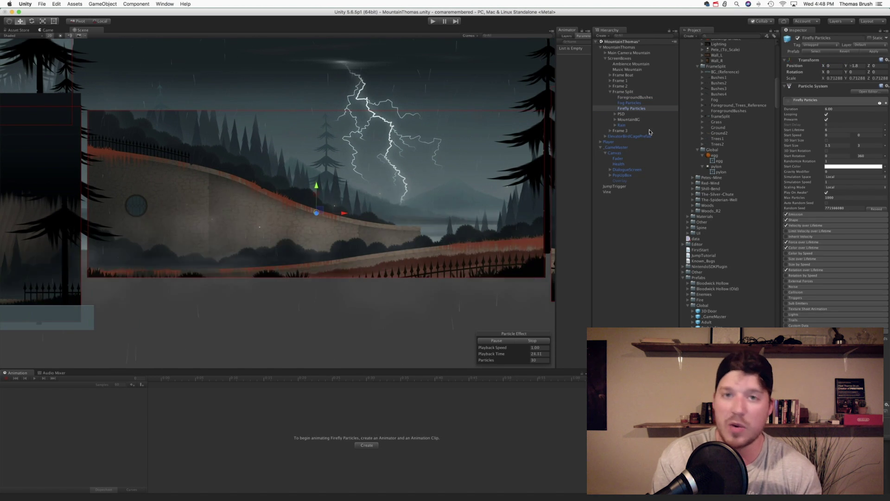
key(super+z)
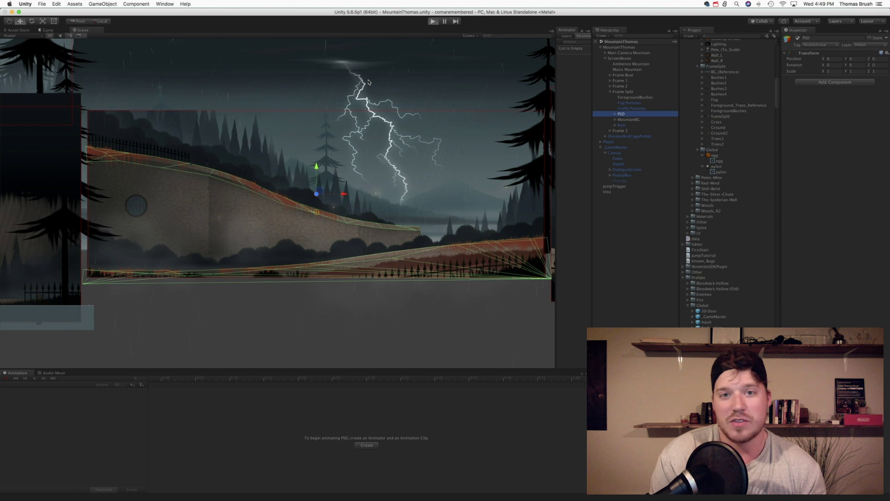
- Play the scene and run and jump the character along the hill to test it
key(super+p)
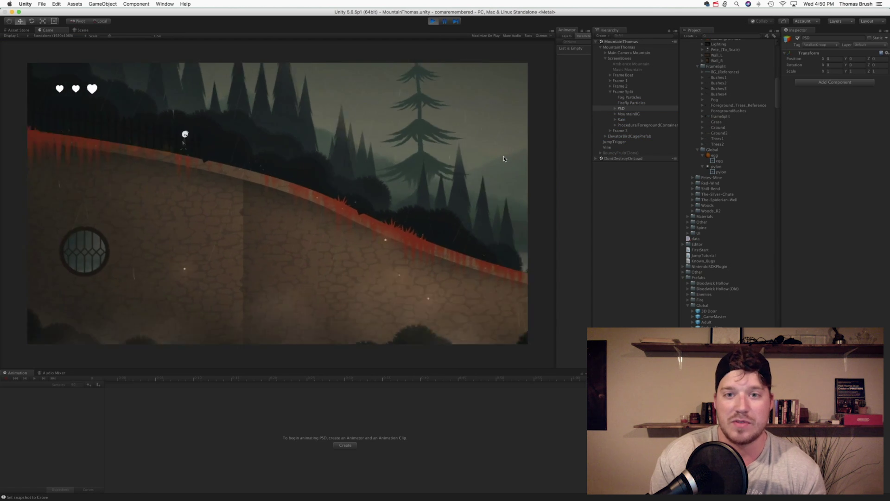
key(Right)
key(space)
key(Left)
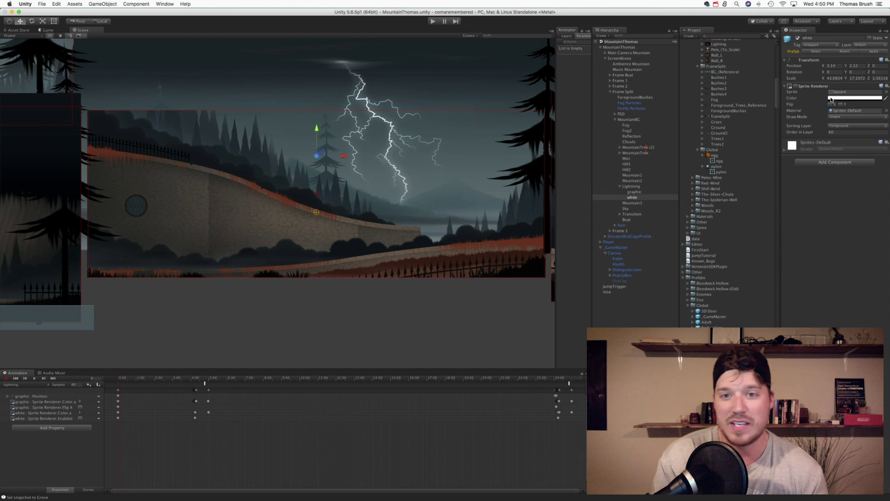
- Toggle the Sprite Renderer on the lightning's white sprite and delete the JumpTrigger from Ground's Hitbox Stone
click(796, 86)
click(796, 86)
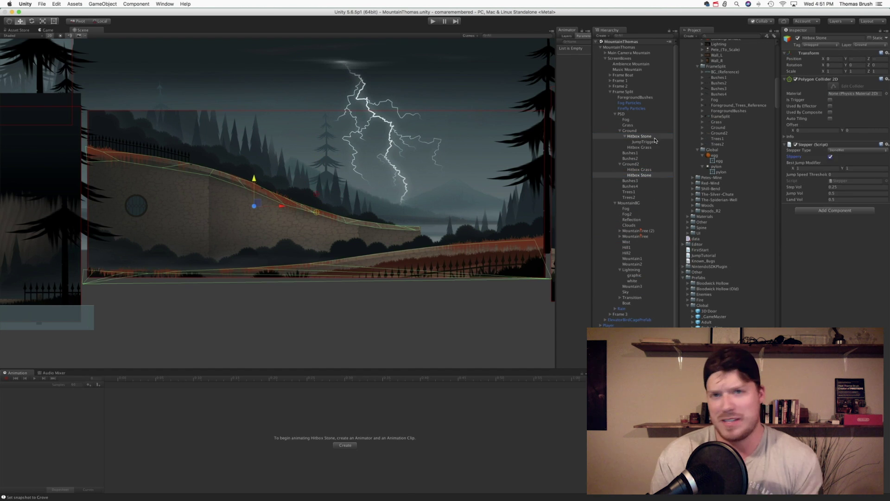
right_click(655, 140)
click(675, 174)
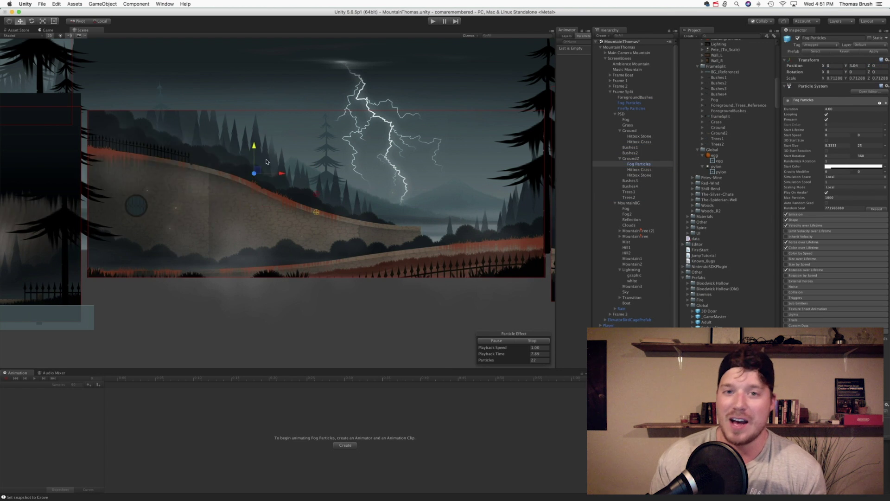
- Tilt the Fog Particles under Ground2 about -16 degrees on Z to follow the slope of the hill
click(31, 21)
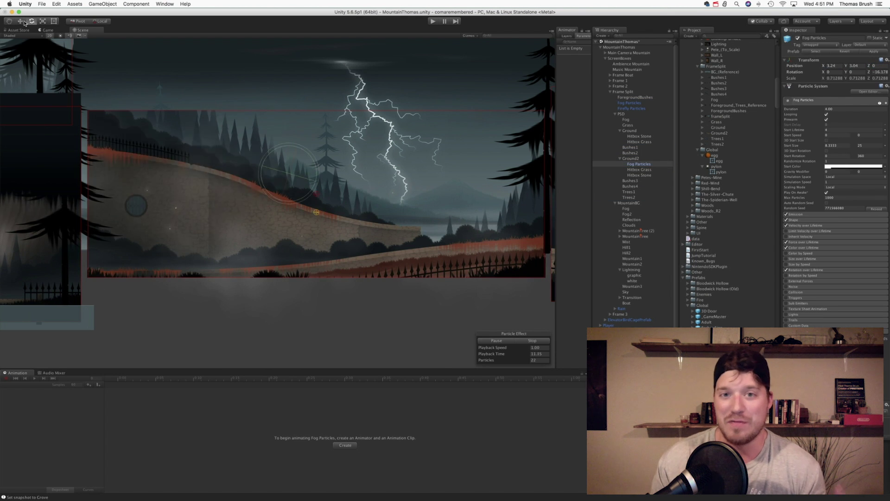
click(21, 21)
scroll(835, 186, down, 3)
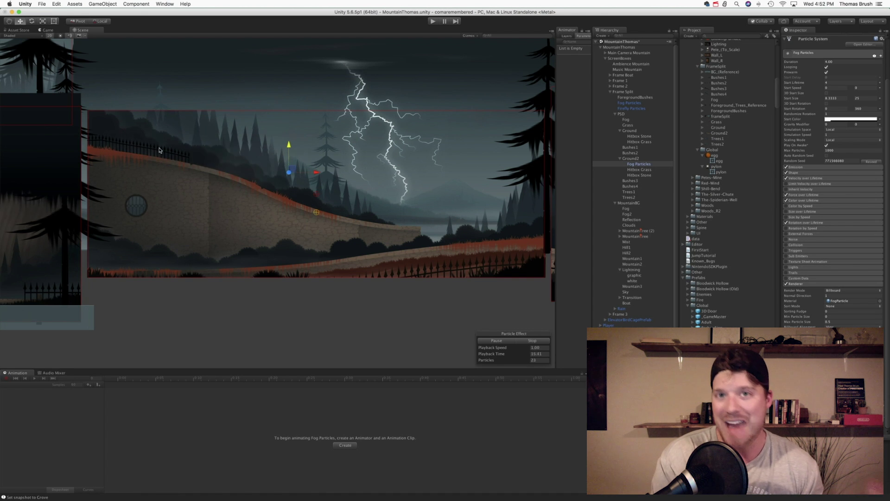
click(288, 151)
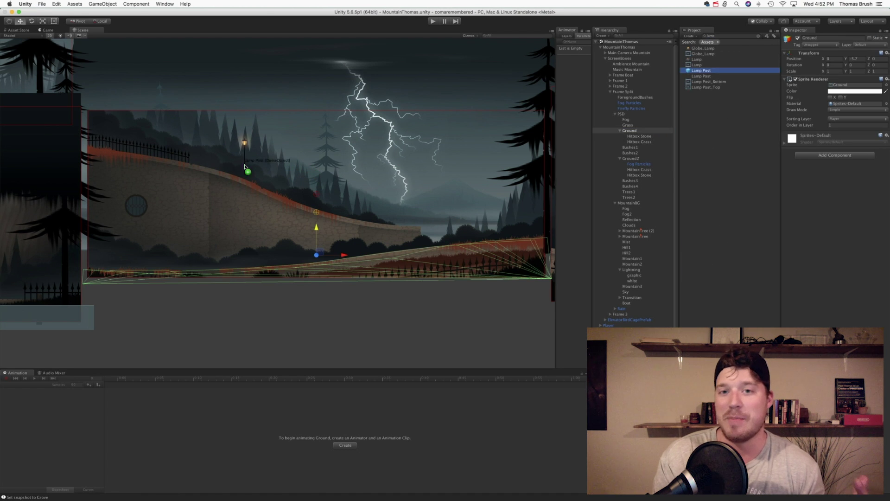
- Nest the Lamp Post prefab under Ground and place two duplicates at the far right and far left of the lower path
drag(245, 166, 644, 133)
key(super+d)
drag(223, 234, 482, 203)
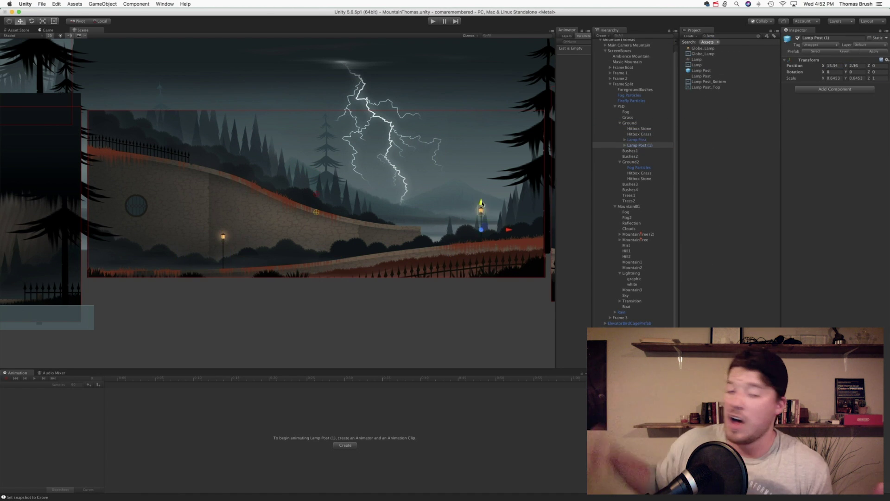
key(super+d)
drag(363, 254, 165, 250)
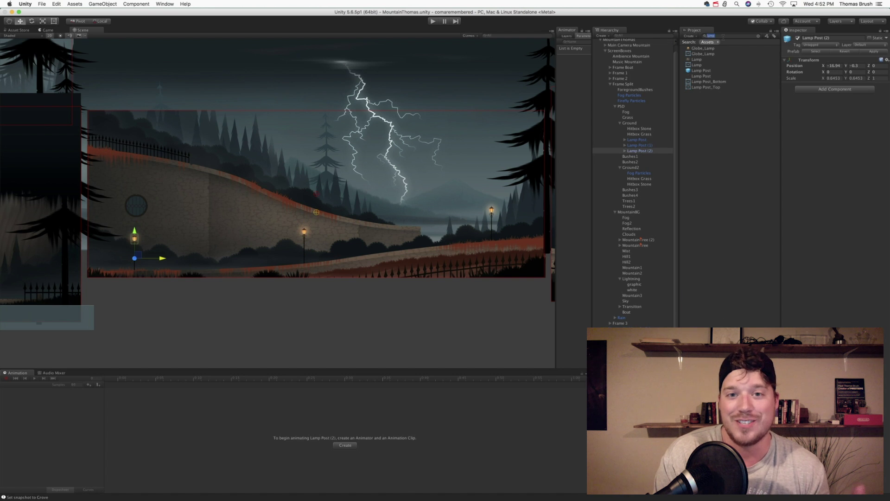
- Nest a Wall Light under Ground2, zero its X, Y and Z position, move it onto the stone wall and duplicate it
drag(256, 231, 652, 168)
text(0)
key(Tab)
text(0)
key(Tab)
text(0)
drag(258, 205, 281, 228)
key(super+d)
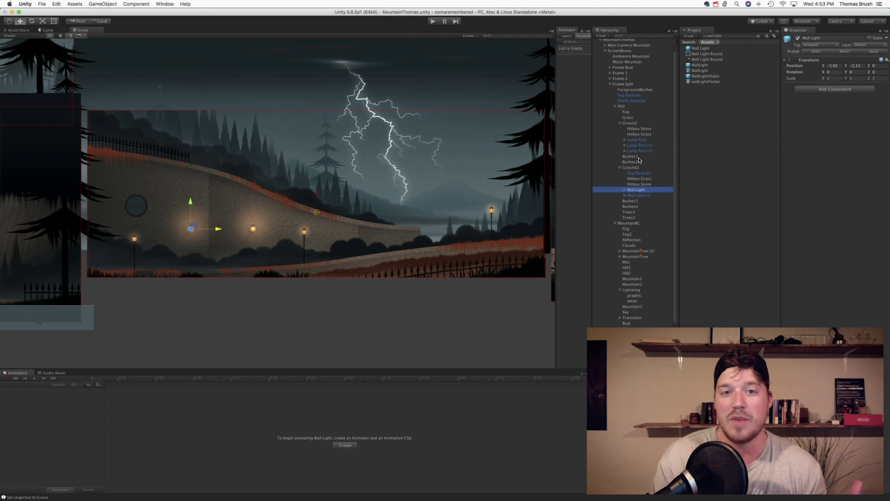
- Delete the middle Lamp Post and respace the two Wall Lights along the stone wall
right_click(638, 140)
click(649, 173)
click(636, 184)
shift+click(639, 189)
drag(281, 228, 322, 228)
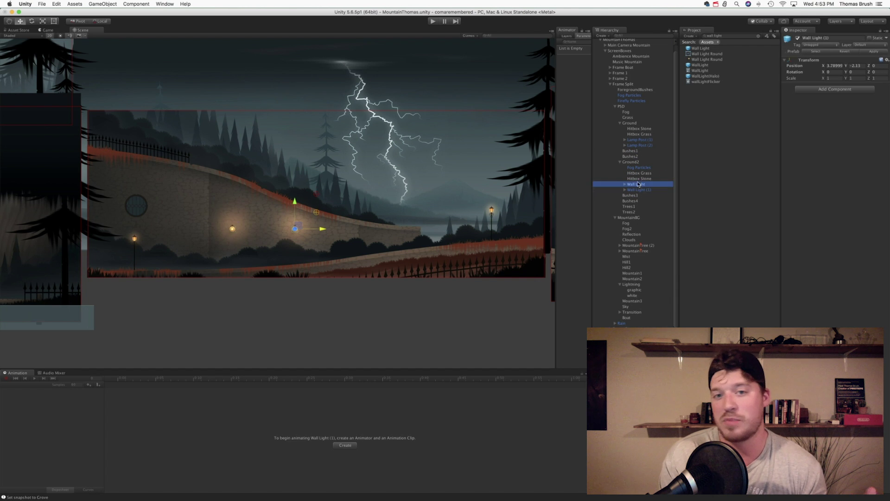
click(636, 184)
drag(236, 225, 200, 205)
click(438, 212)
- Search the project for pot, nest a Pot under Ground2 and place two duplicates along the upper slope
click(632, 162)
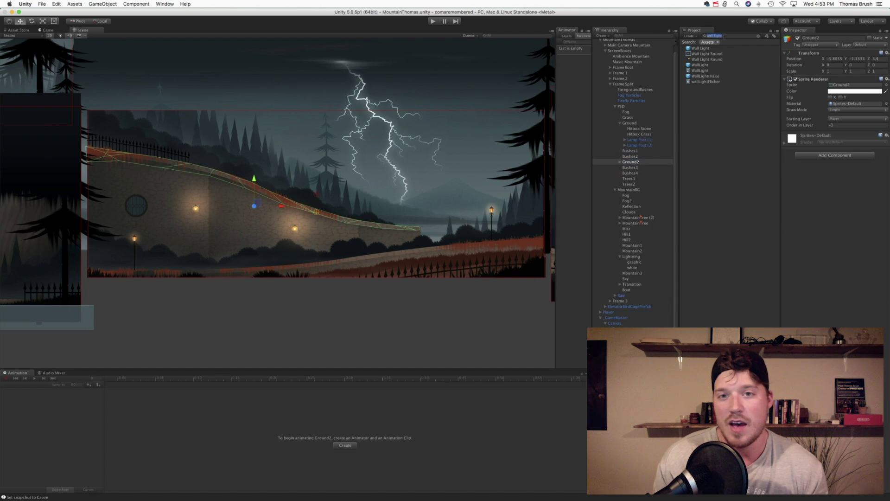
key(BackSpace)
text(pot)
drag(695, 65, 380, 222)
drag(608, 312, 640, 162)
key(f)
key(super+d)
drag(319, 234, 537, 234)
drag(448, 270, 481, 350)
key(super+d)
- Select the three pots under Ground2 and set their Z position to -3.4
click(632, 162)
click(631, 195)
shift+click(634, 207)
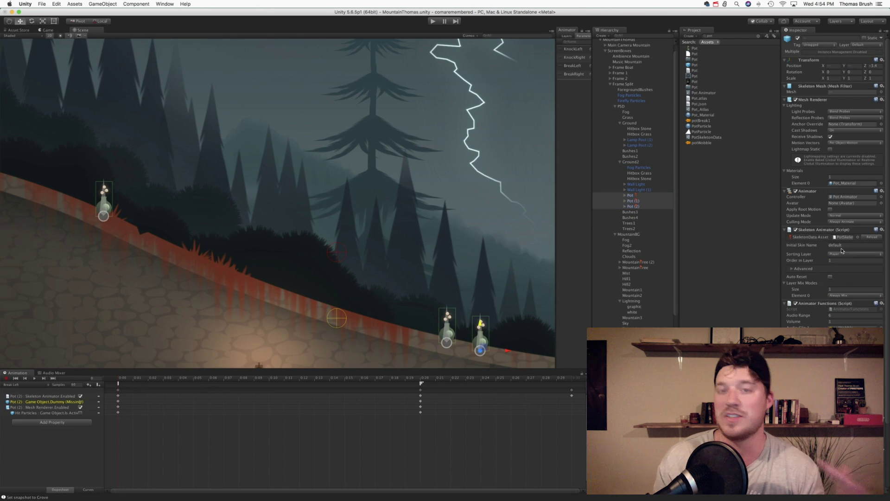
click(646, 201)
shift+click(637, 196)
double_click(636, 229)
click(635, 218)
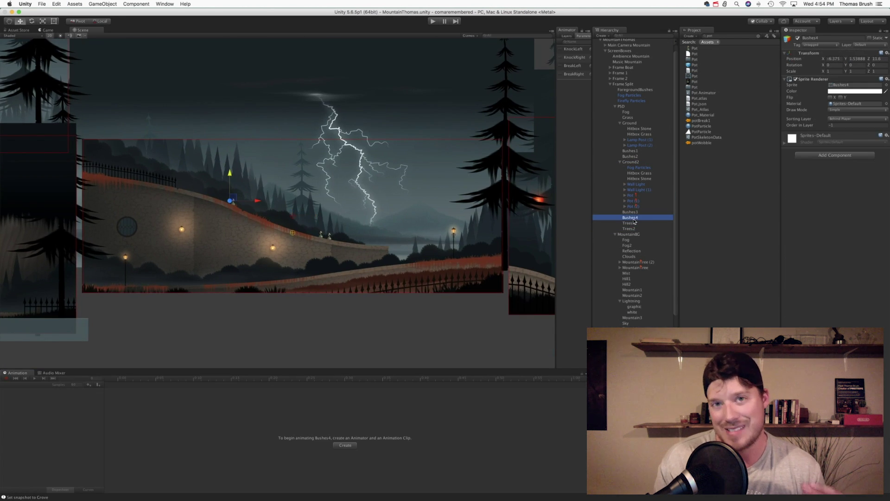
- Search the project for pump and place a Pumpkin on the lower path under Ground, comparing its sorting layer with Ground's
click(716, 36)
key(BackSpace)
text(pump)
drag(700, 48, 261, 281)
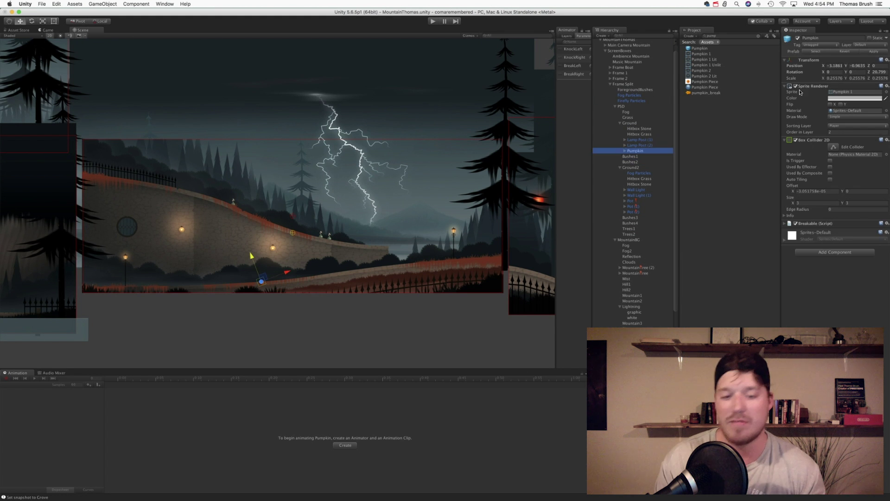
click(629, 123)
click(858, 125)
click(636, 151)
scroll(288, 260, up, 10)
scroll(297, 199, up, 6)
- Duplicate the pumpkin five times and spread the copies in small groups along the lower path
key(super+d)
drag(414, 273, 441, 253)
key(t)
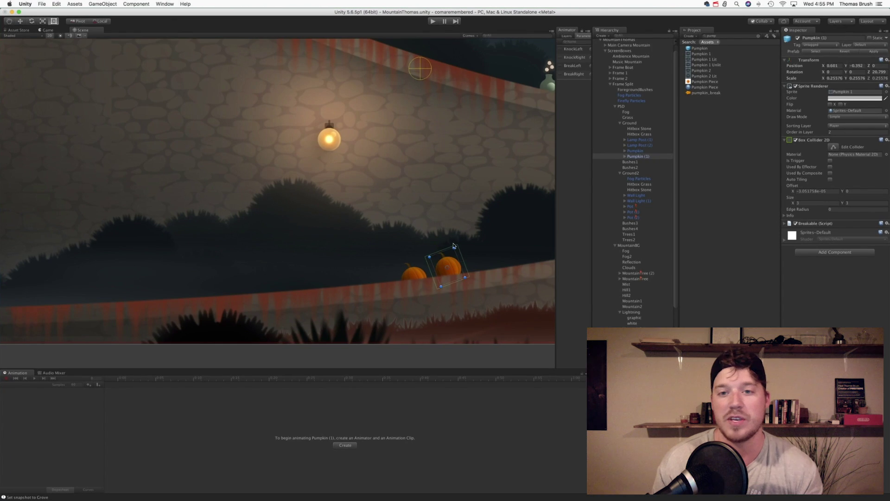
key(super+d)
drag(441, 268, 71, 280)
key(super+d)
drag(374, 279, 345, 288)
key(super+d)
key(super+d)
drag(436, 278, 161, 282)
scroll(251, 211, down, 10)
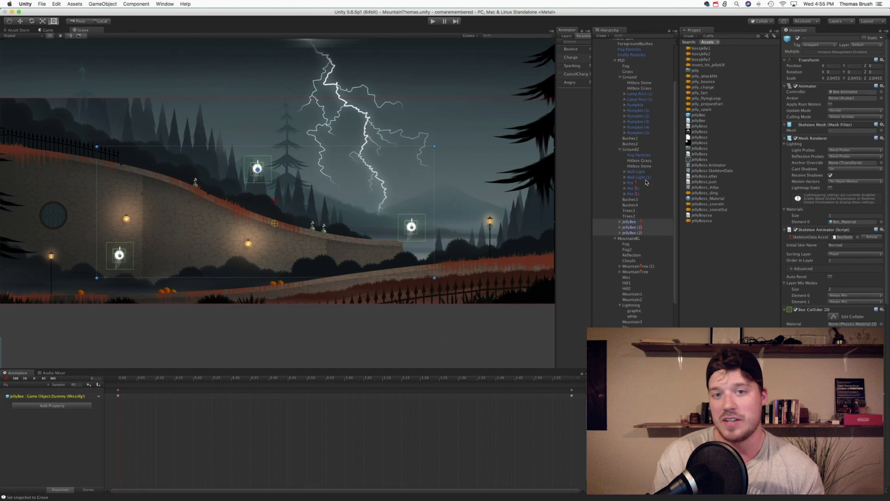
- Delete the JellyBee beside the right lamp post and play the scene to test it
click(636, 79)
right_click(636, 79)
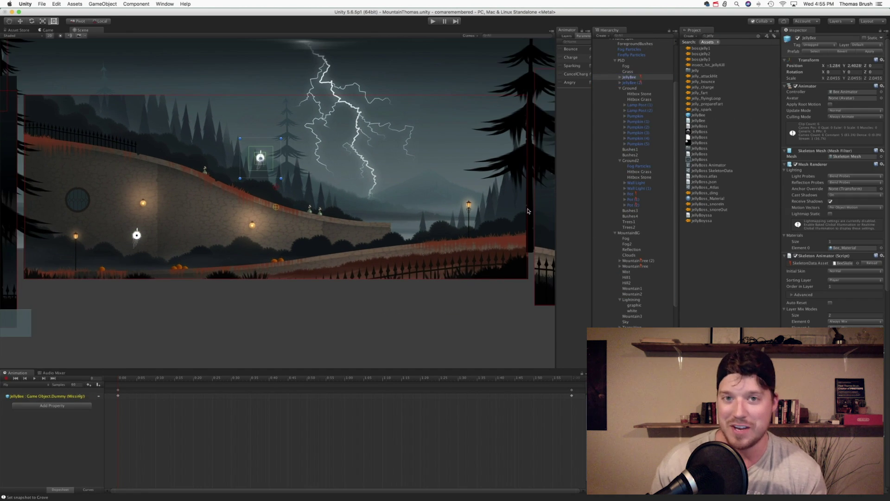
click(433, 21)
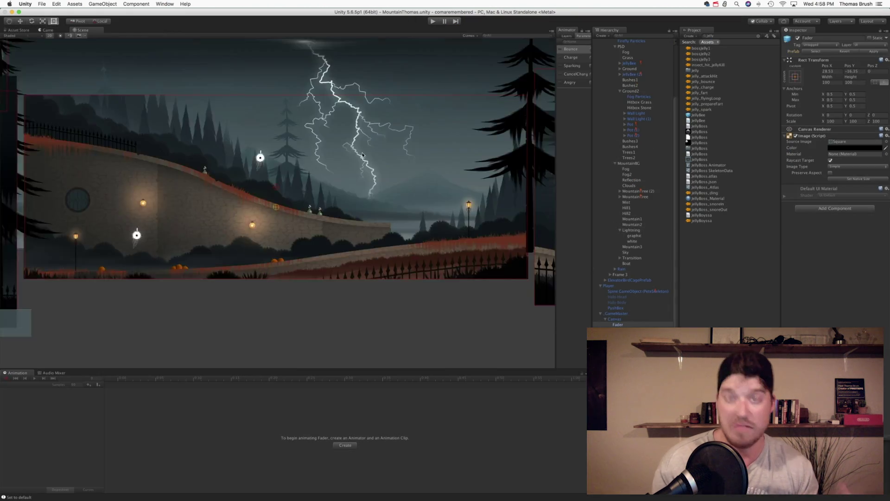
key(super+p)
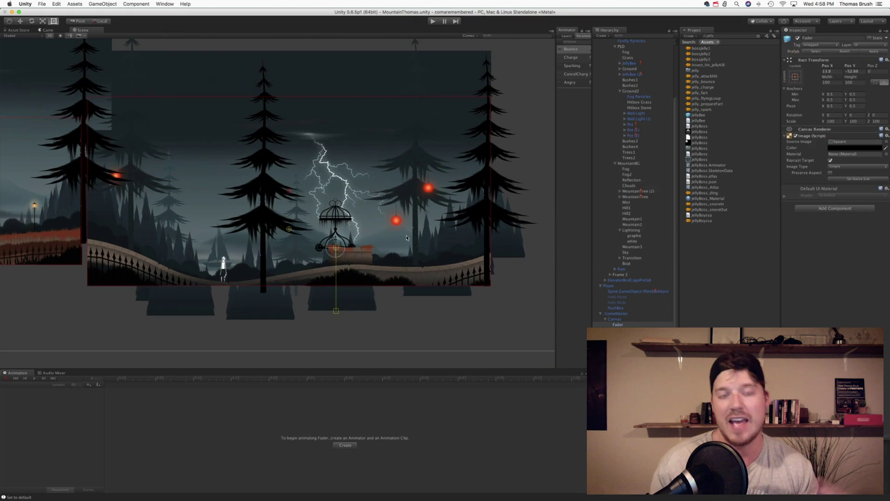
- Paste a lantern MountainTree into the hill frame, duplicate it and stand the two trees behind the wall
click(649, 266)
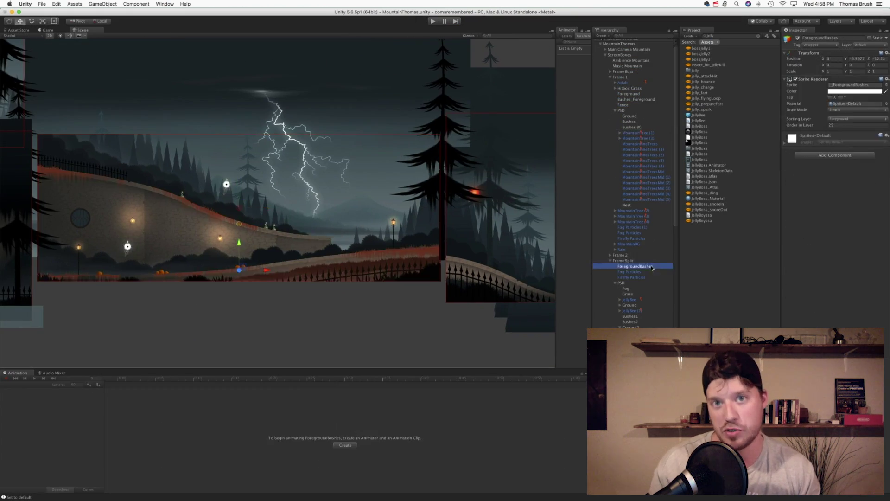
key(super+v)
drag(638, 255, 636, 240)
drag(243, 203, 377, 252)
key(super+z)
key(super+z)
key(super+z)
click(642, 238)
click(640, 241)
drag(198, 198, 283, 231)
key(super+d)
drag(282, 232, 134, 167)
- Select the lightning's white sprite, then undo the last four changes
click(639, 278)
click(640, 281)
scroll(640, 280, up, 10)
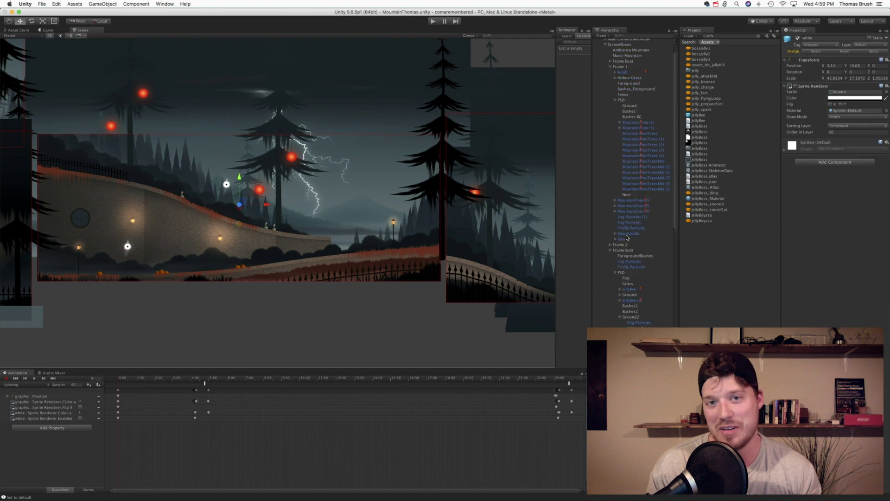
key(super+z)
key(super+z)
key(super+z)
key(super+z)
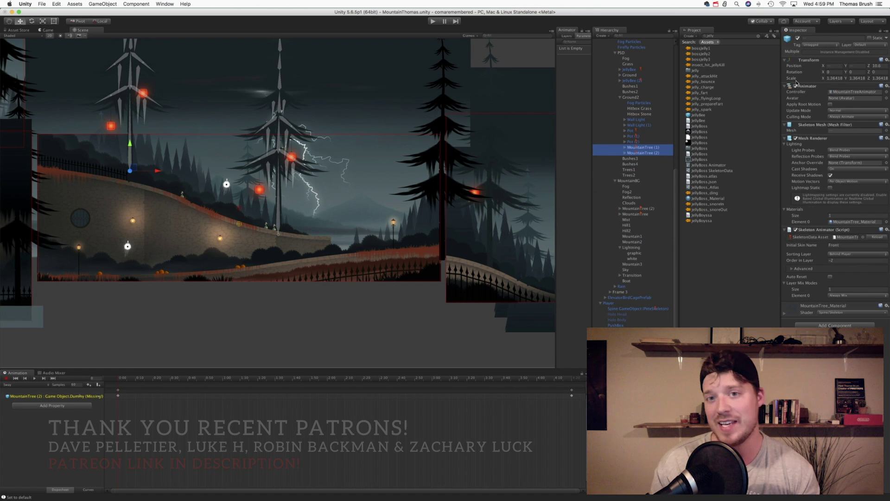
- Move the MountainTrees out of Ground2 into PSD and place a duplicate tree near the right lamp post
drag(643, 153, 640, 166)
click(640, 158)
key(super+d)
drag(282, 229, 370, 272)
- Try to lower the duplicated tree and undo the most recent changes
drag(365, 254, 360, 350)
key(super+z)
key(super+z)
key(super+z)
key(super+z)
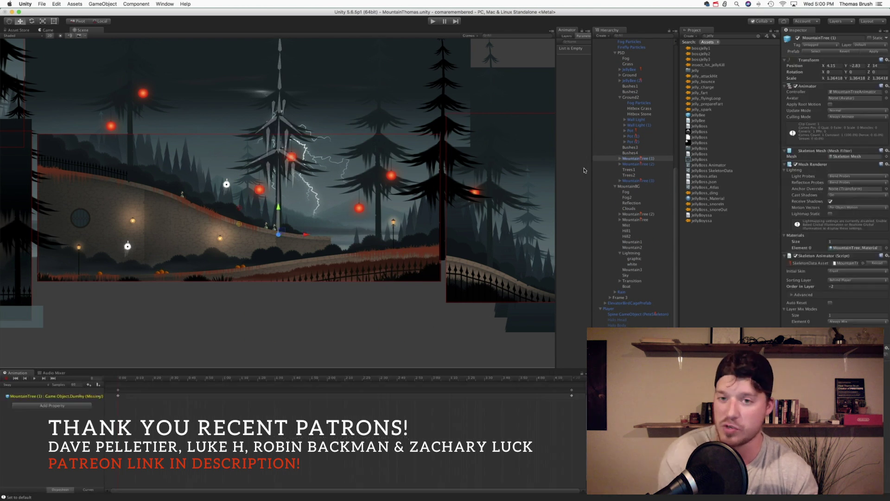
key(super+z)
key(super+z)
key(super+z)
key(super+z)
- Stand MountainTree copies on the Foreground layer at the hill frame's left and right edges and save the scene
drag(639, 104, 639, 104)
click(638, 111)
click(638, 107)
drag(442, 234, 442, 254)
drag(468, 281, 162, 286)
drag(162, 286, 143, 286)
key(super+z)
key(super+z)
mouse_move(546, 290)
mouse_down()
mouse_move(507, 289)
mouse_move(545, 290)
mouse_up()
drag(515, 261, 515, 256)
key(super+s)
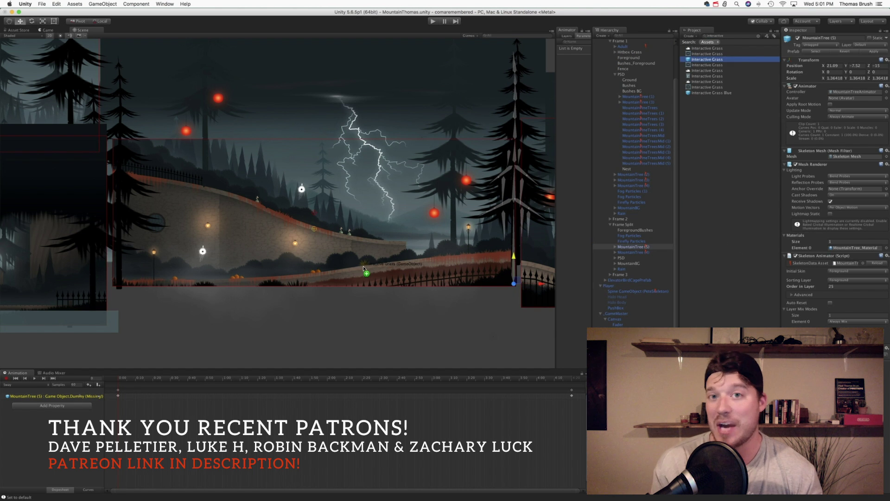
- Focus on the Interactive Grass placed on the lower path and tint its sprite reddish brown
double_click(654, 81)
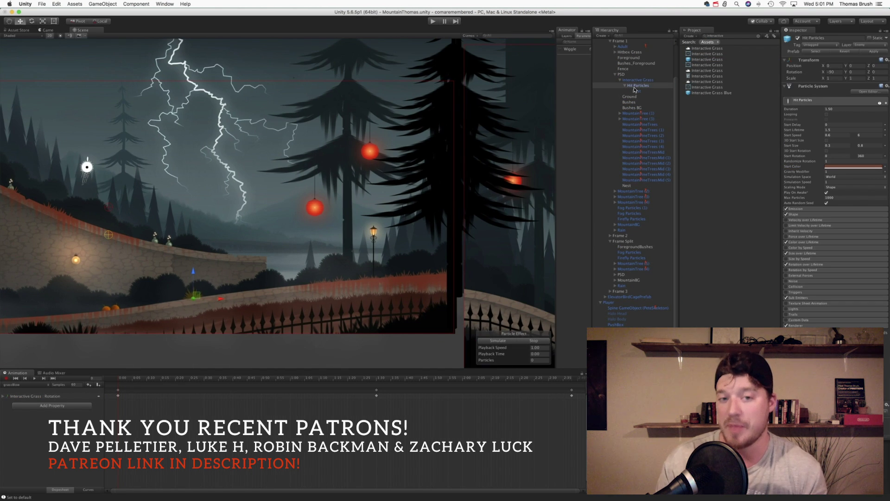
click(855, 98)
click(530, 204)
click(519, 63)
- Duplicate the Interactive Grass several times, delete the original and space the copies along the lower path
key(super+d)
drag(193, 298, 376, 278)
key(super+d)
key(super+d)
click(645, 80)
key(super+BackSpace)
click(650, 180)
click(648, 185)
click(371, 276)
drag(367, 257, 485, 247)
scroll(417, 232, down, 8)
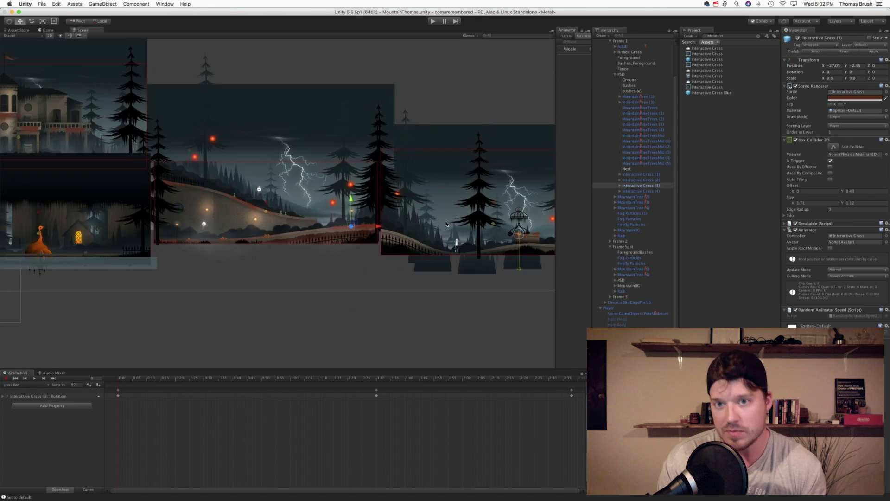
scroll(418, 232, up, 5)
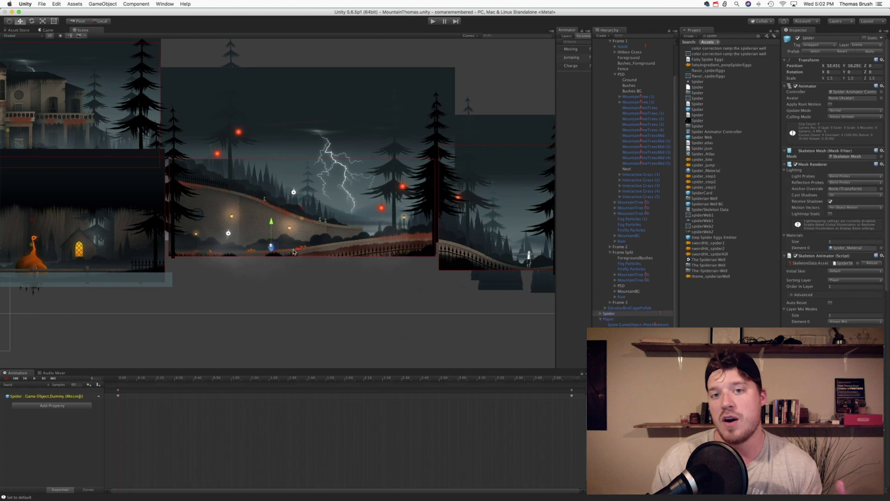
- Test-play the scene and review the colour ramp and frameSplit artwork in Photoshop, returning to Unity to stop play
key(super+p)
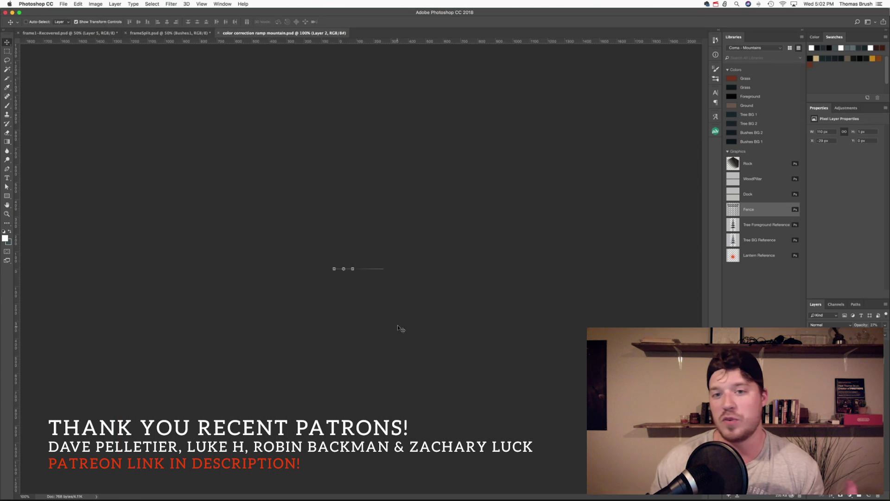
scroll(400, 328, up, 10)
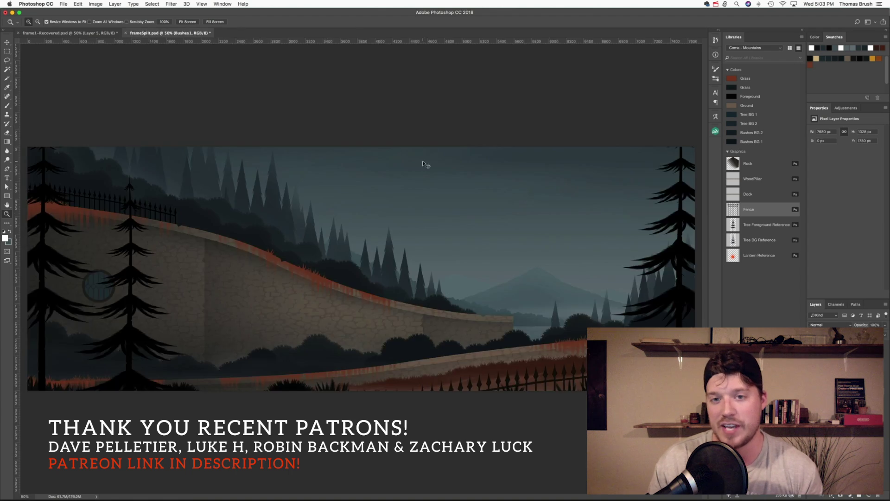
key(super+Tab)
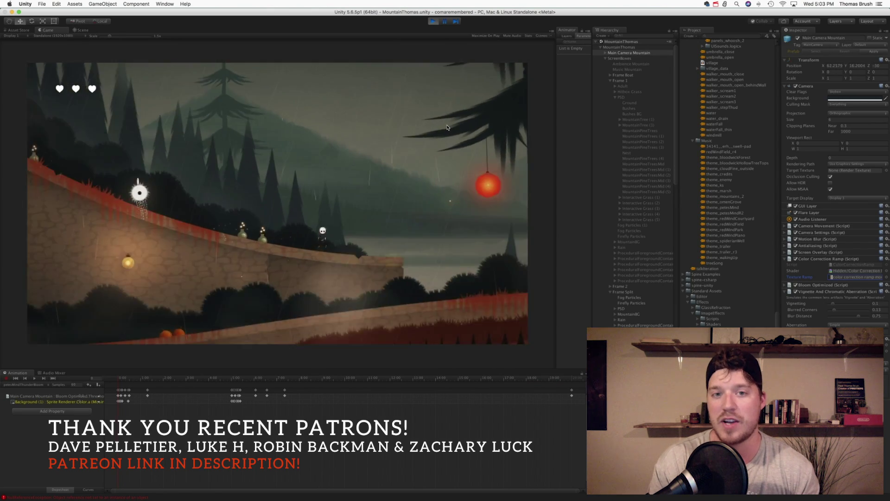
key(super+p)
- Set the layer of Ground2's Hitbox Grass and Hitbox Stone to Platform
scroll(640, 229, down, 5)
click(632, 229)
click(640, 245)
click(640, 239)
shift+click(640, 245)
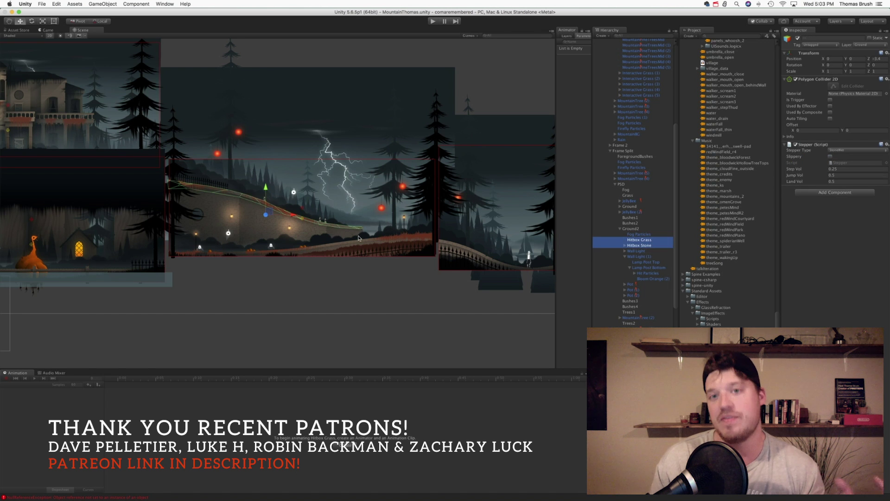
click(874, 44)
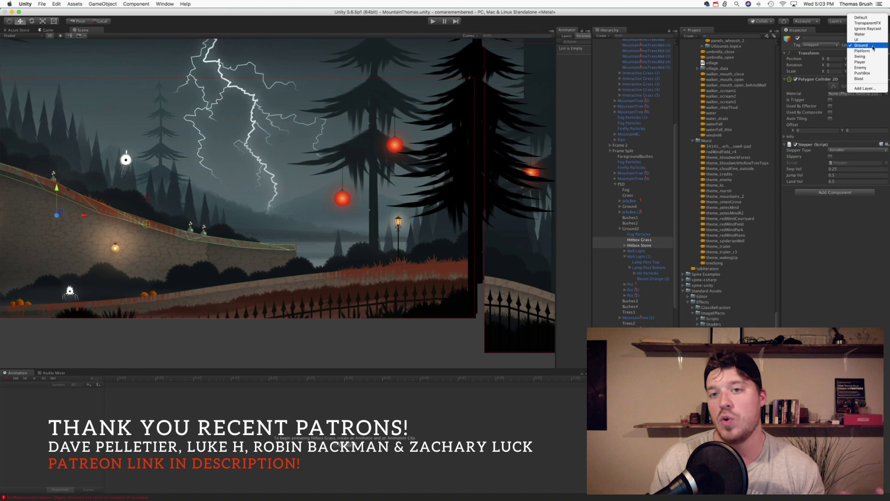
click(863, 55)
click(511, 161)
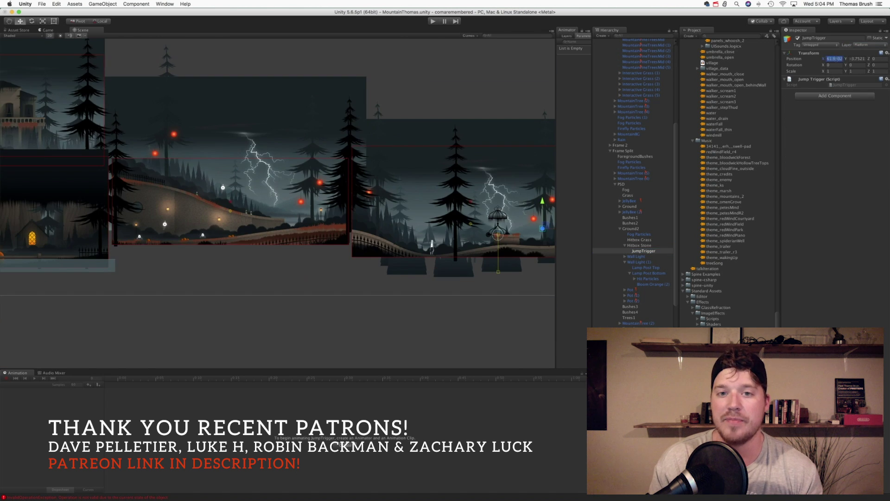
- Position the JumpTrigger nested under Ground2's Hitbox Stone at the right end of the stone ledge
key(f)
drag(331, 254, 331, 253)
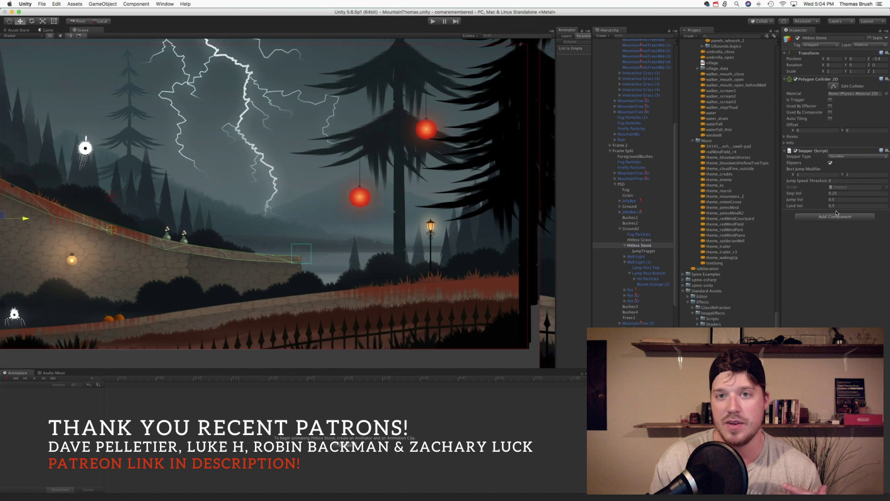
- Test-play the scene, restart it once, and run the character down the stone slope and off the ledge to check the jump trigger
click(626, 189)
click(435, 21)
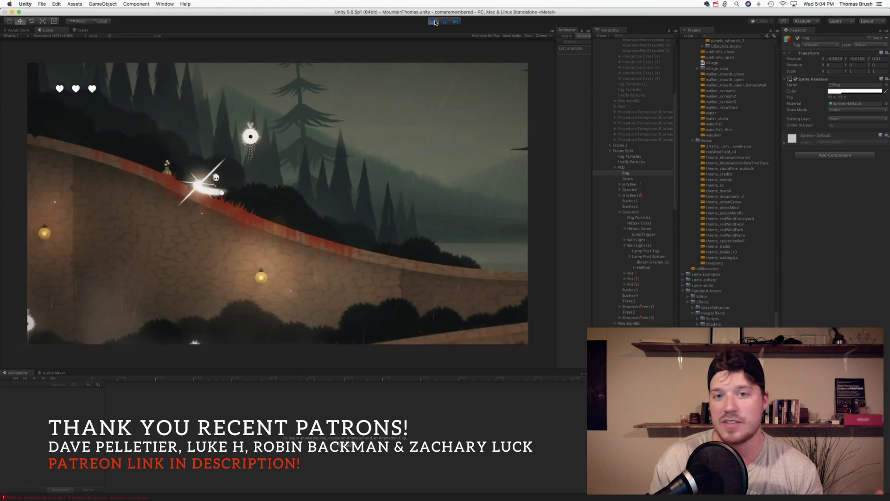
click(433, 21)
click(434, 22)
key(Right)
key(Left)
key(Right)
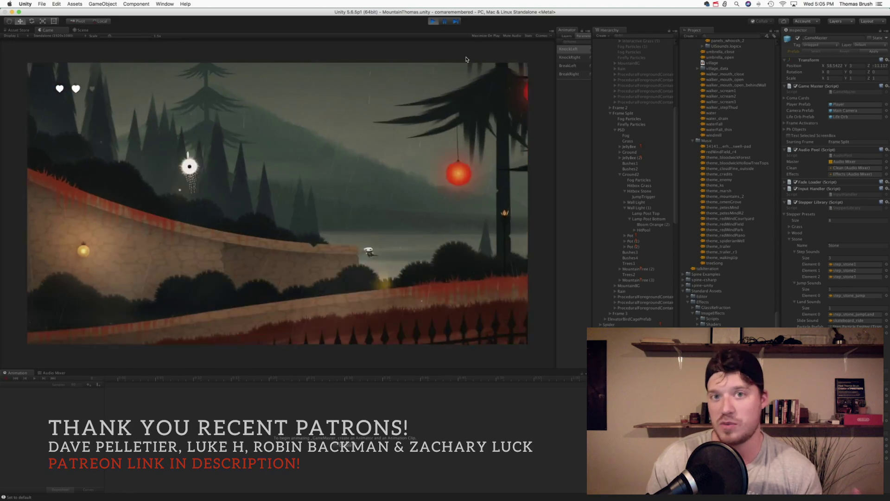